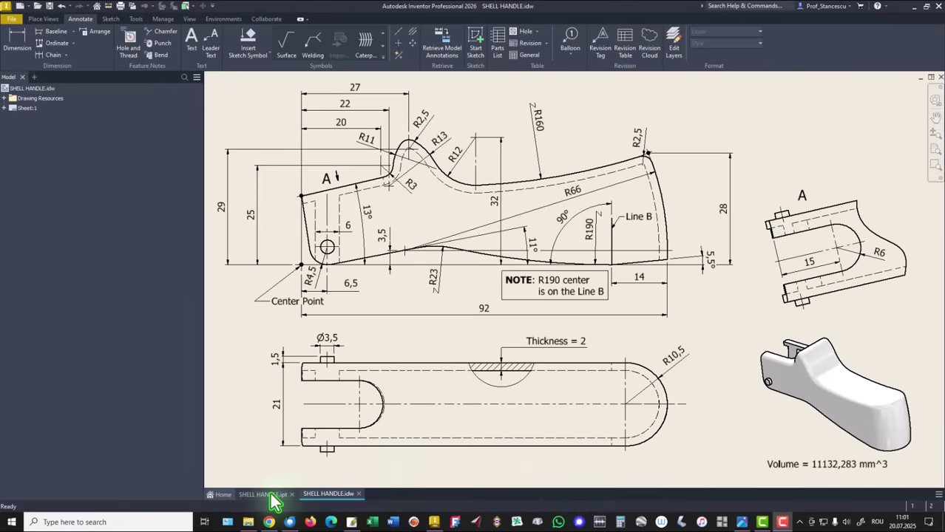
Step: Switch from the SHELL HANDLE drawing to the SHELL HANDLE.ipt part model
{"action": "left_click", "coordinate": [262, 494]}
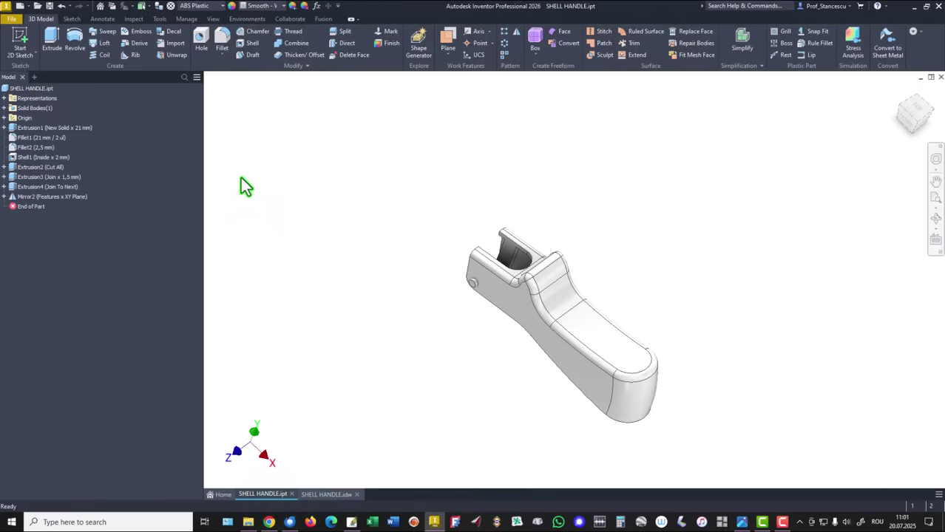
{"action": "left_click", "coordinate": [5, 128]}
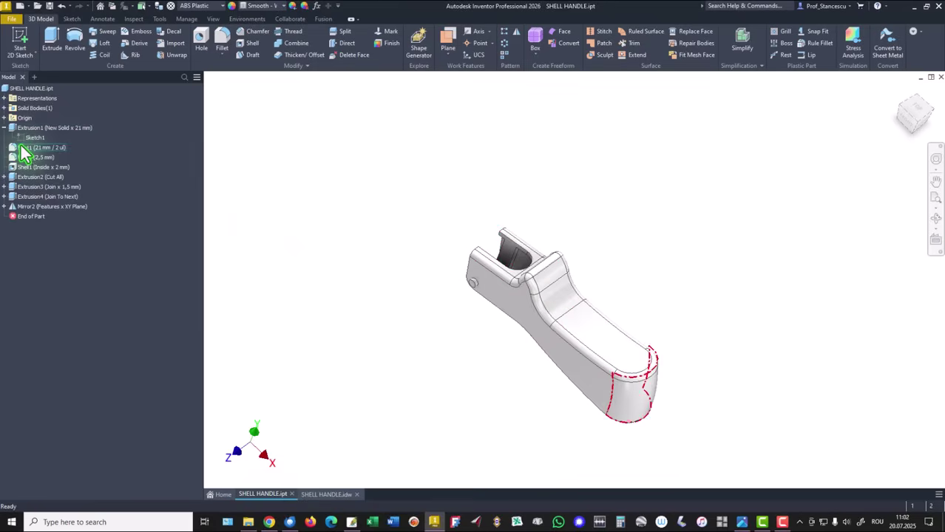
{"action": "double_click", "coordinate": [30, 138]}
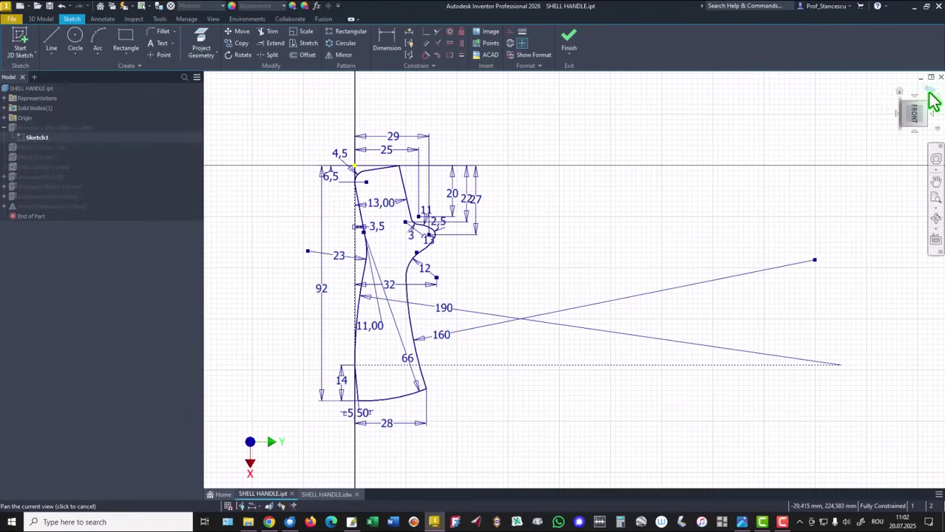
{"action": "left_click", "coordinate": [930, 95]}
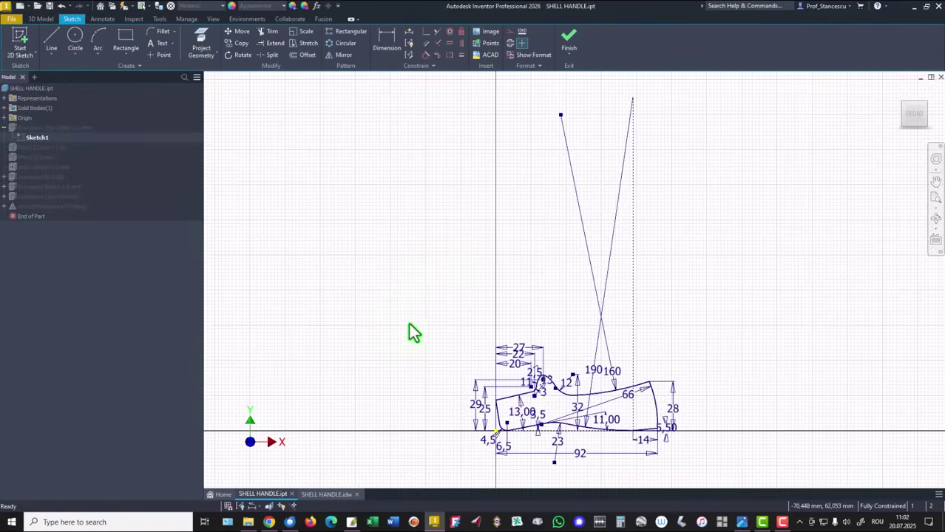
{"action": "scroll", "coordinate": [620, 444], "scroll_direction": "up", "scroll_amount": 6}
{"action": "mouse_move", "coordinate": [606, 430]}
{"action": "middle_mouse_down"}
{"action": "mouse_move", "coordinate": [629, 401]}
{"action": "mouse_move", "coordinate": [708, 394]}
{"action": "mouse_move", "coordinate": [556, 398]}
{"action": "middle_mouse_up"}
{"action": "scroll", "coordinate": [715, 401], "scroll_direction": "down", "scroll_amount": 4}
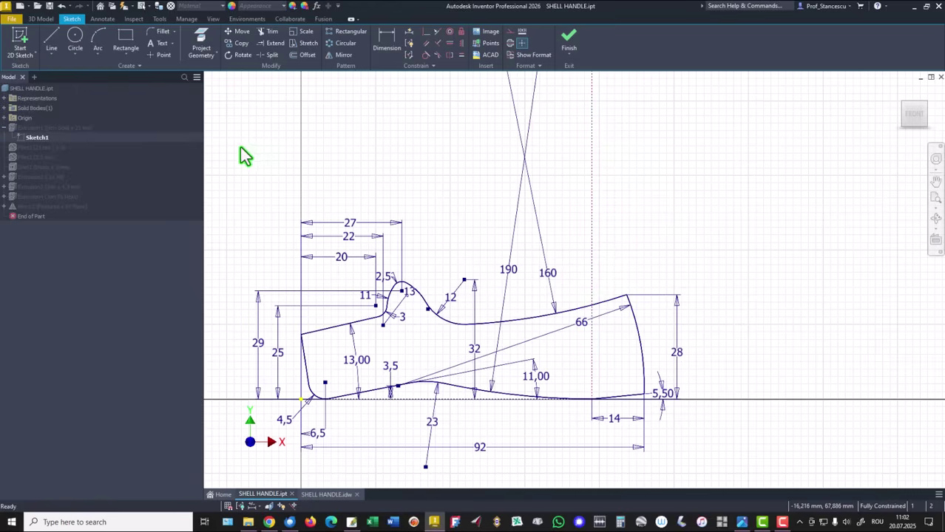
{"action": "left_click", "coordinate": [569, 40]}
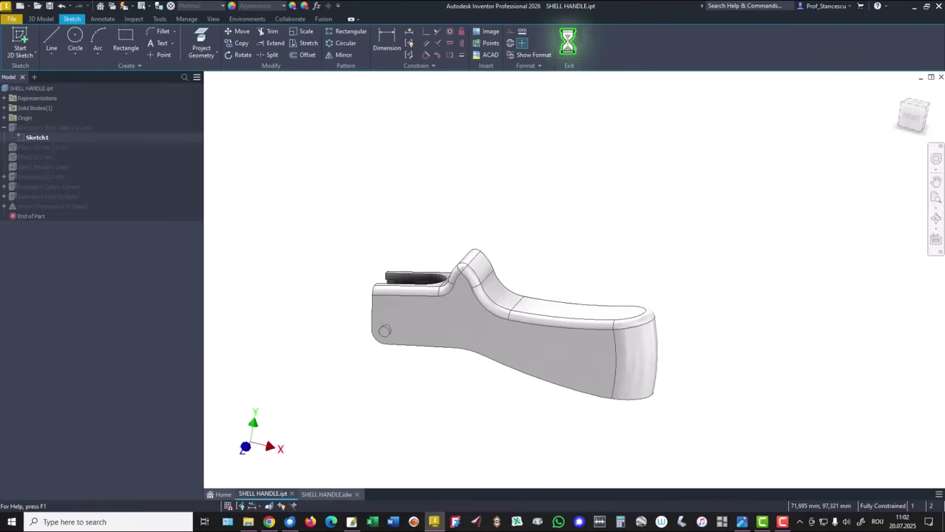
Step: Copy Sketch1, create a new Standard (mm) part, and start a sketch on its XY Plane
{"action": "right_click", "coordinate": [26, 144]}
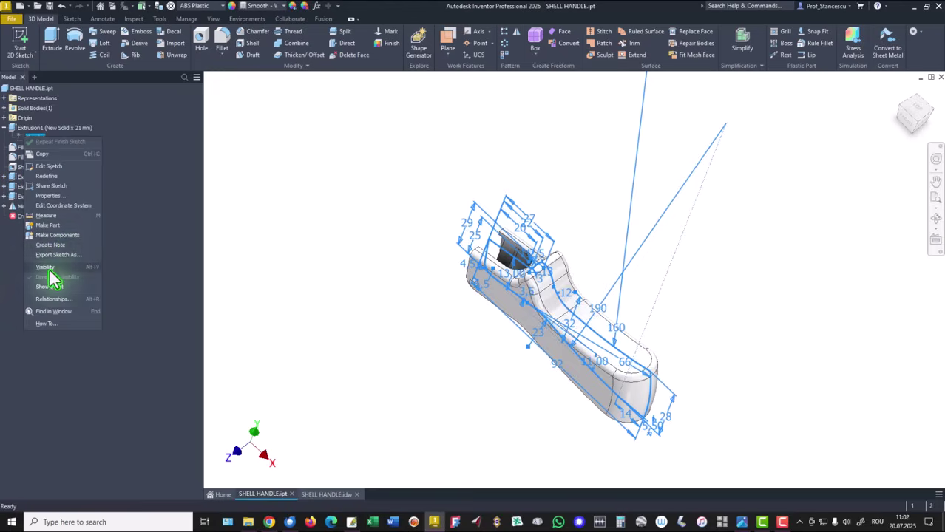
{"action": "left_click", "coordinate": [48, 153]}
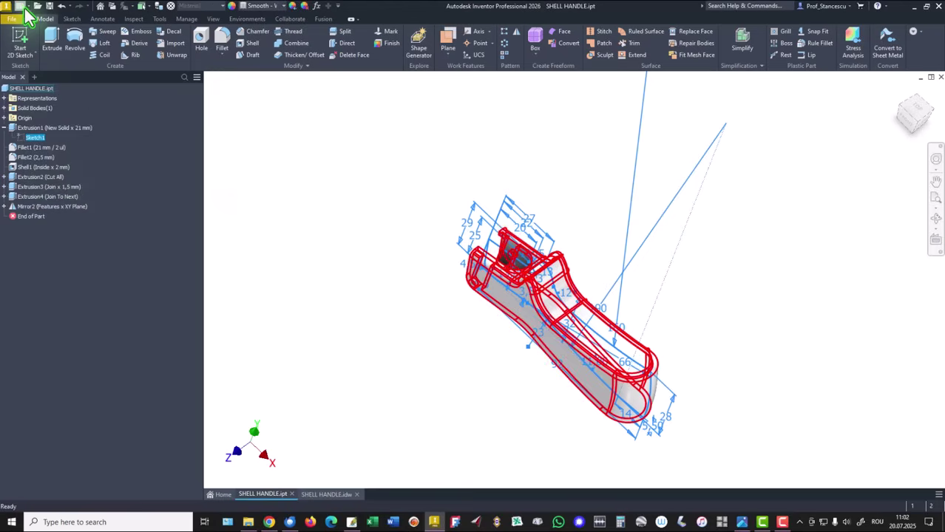
{"action": "key", "text": "ctrl+n"}
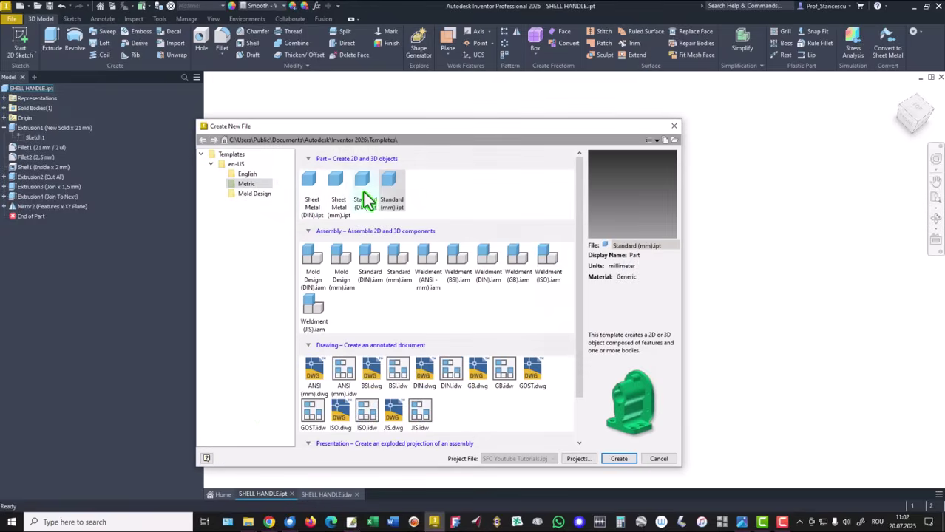
{"action": "key", "text": "Escape"}
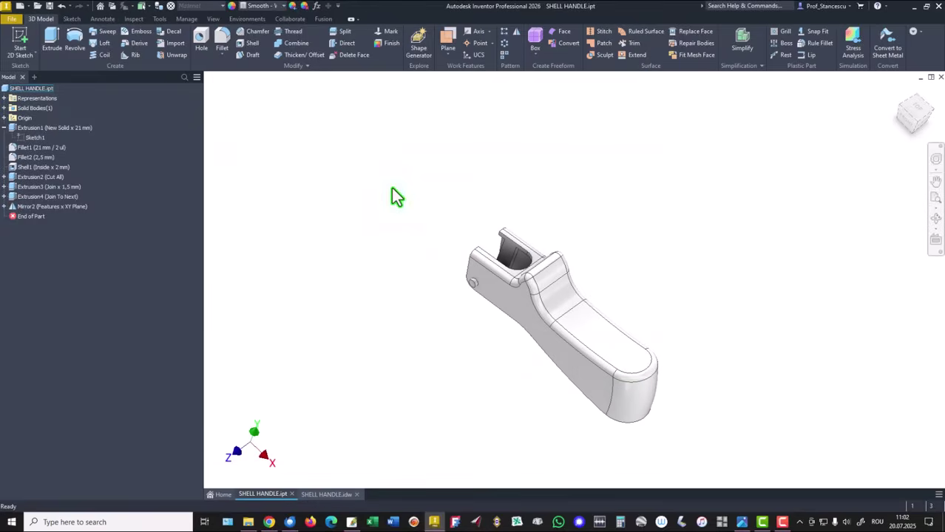
{"action": "left_click", "coordinate": [20, 42]}
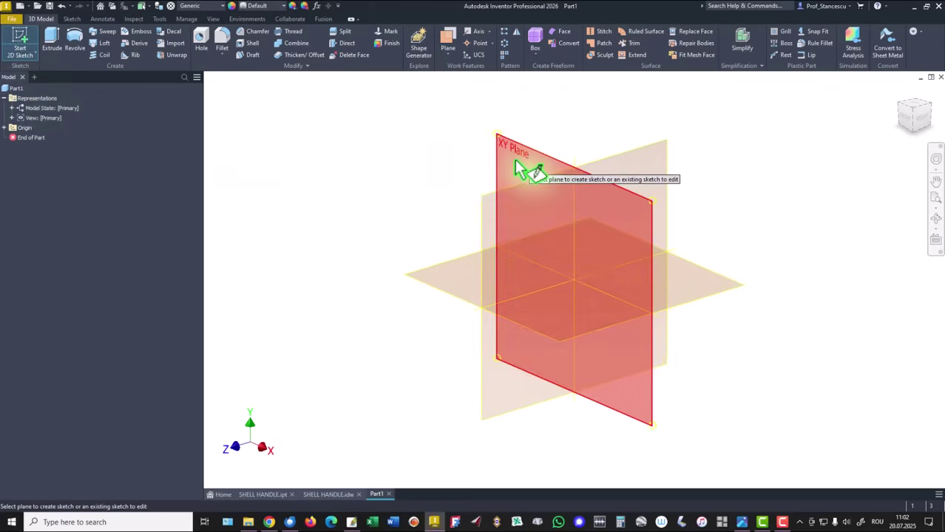
{"action": "left_click", "coordinate": [515, 158]}
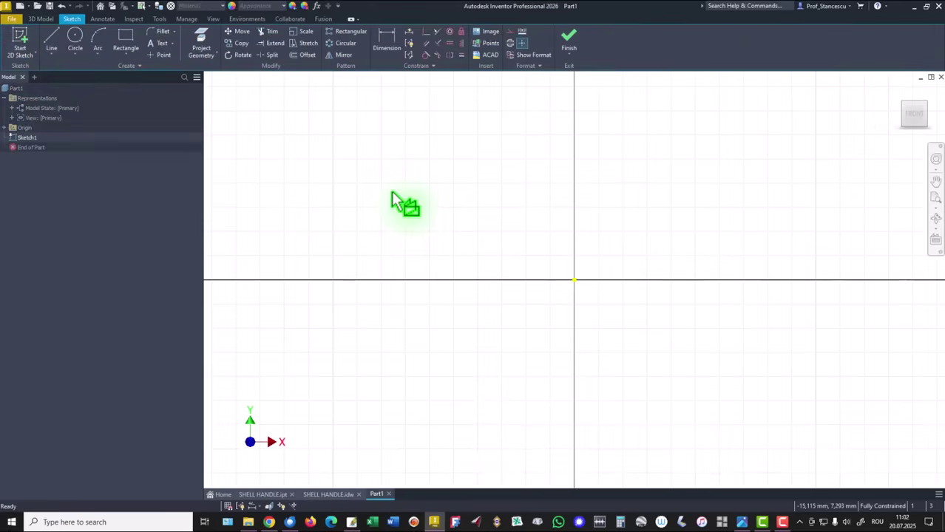
Step: Paste the copied handle profile into the new sketch and fit it in view
{"action": "right_click", "coordinate": [392, 193]}
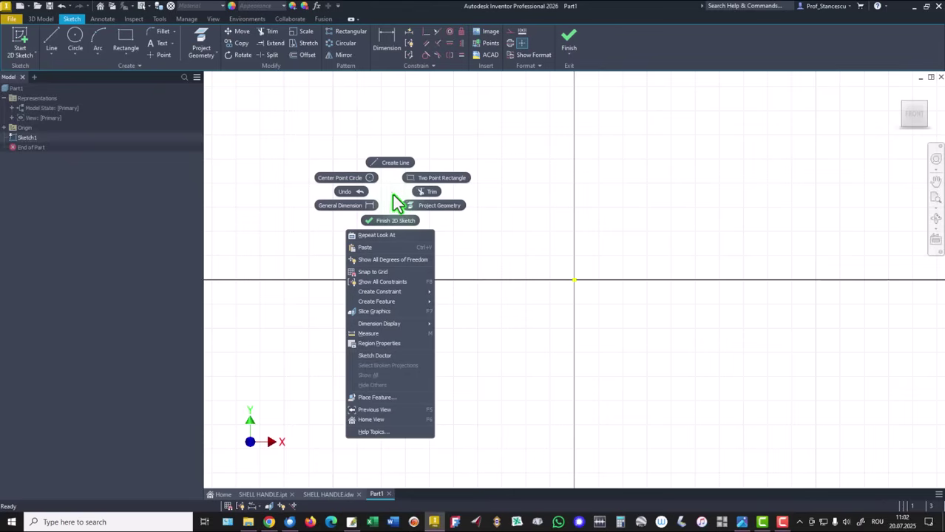
{"action": "left_click", "coordinate": [371, 250]}
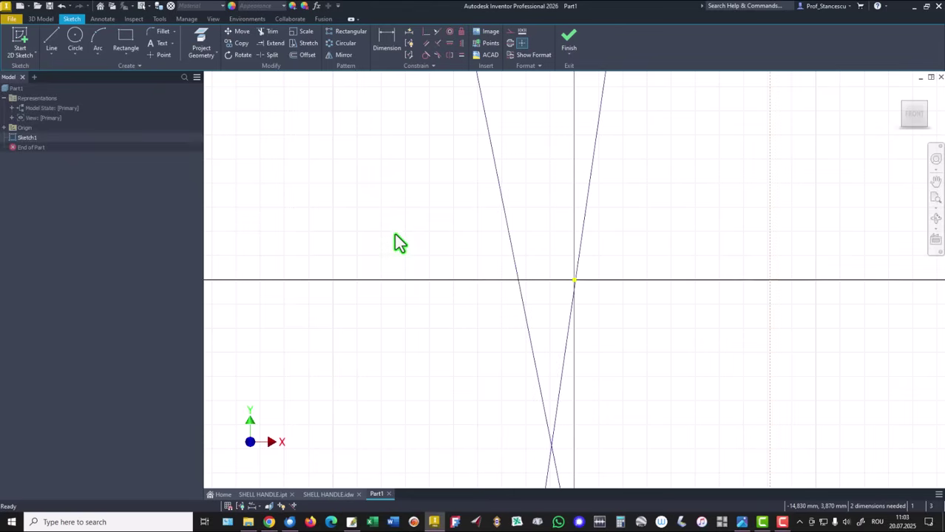
{"action": "key", "text": "Home"}
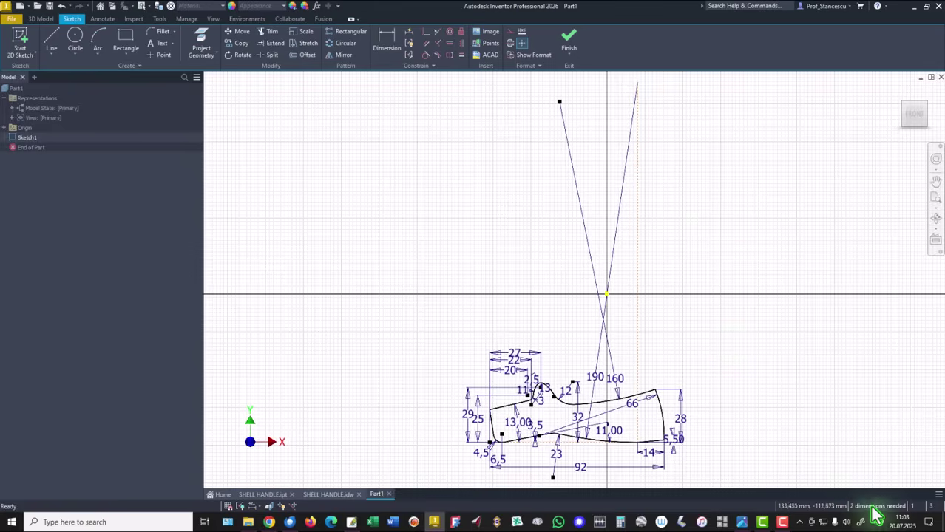
Step: Make the profile's lower-left corner coincident with the origin and finish the sketch
{"action": "scroll", "coordinate": [505, 459], "scroll_direction": "up", "scroll_amount": 5}
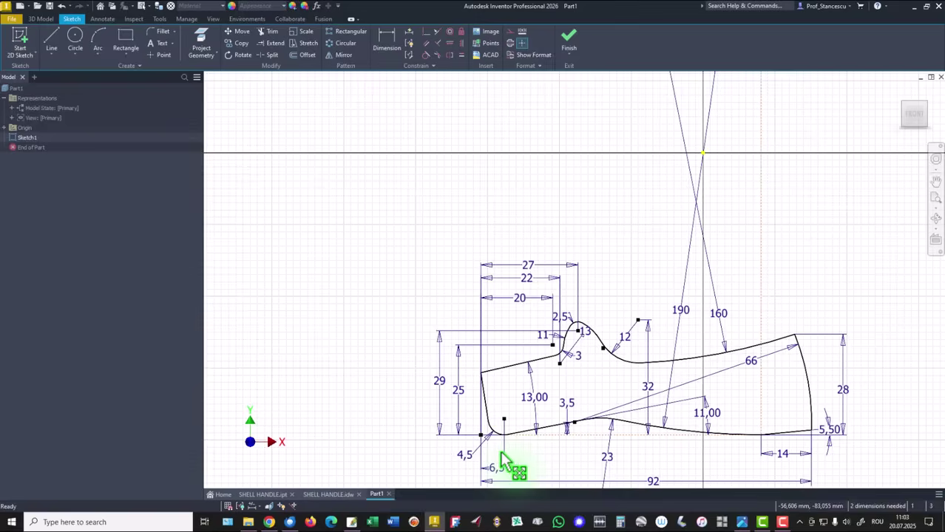
{"action": "middle_click_drag", "start_coordinate": [531, 451], "coordinate": [477, 481]}
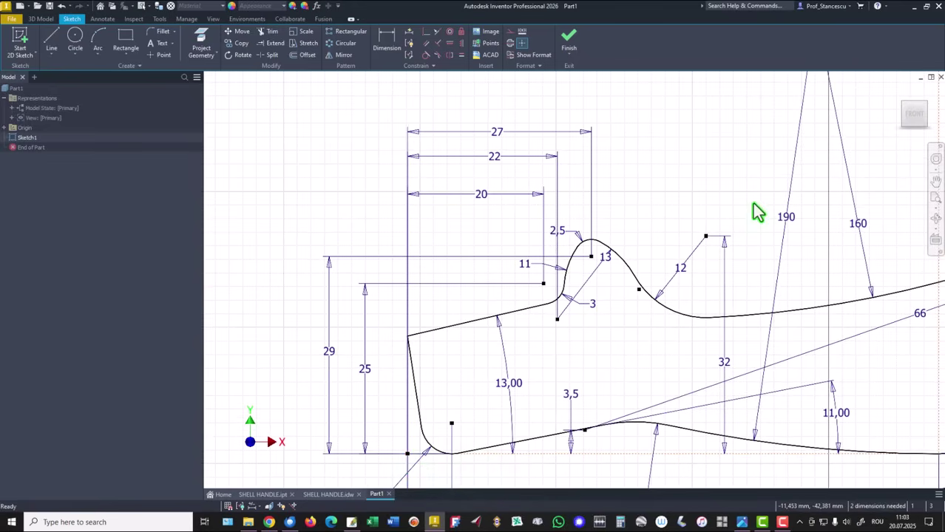
{"action": "scroll", "coordinate": [749, 194], "scroll_direction": "down", "scroll_amount": 2}
{"action": "mouse_move", "coordinate": [748, 193]}
{"action": "middle_mouse_down"}
{"action": "mouse_move", "coordinate": [695, 222]}
{"action": "mouse_move", "coordinate": [595, 307]}
{"action": "middle_mouse_up"}
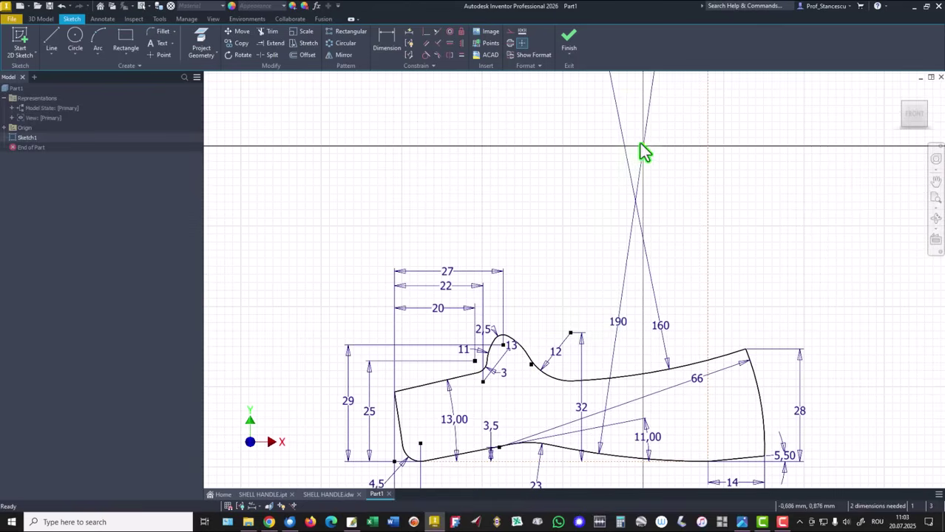
{"action": "left_click", "coordinate": [427, 32]}
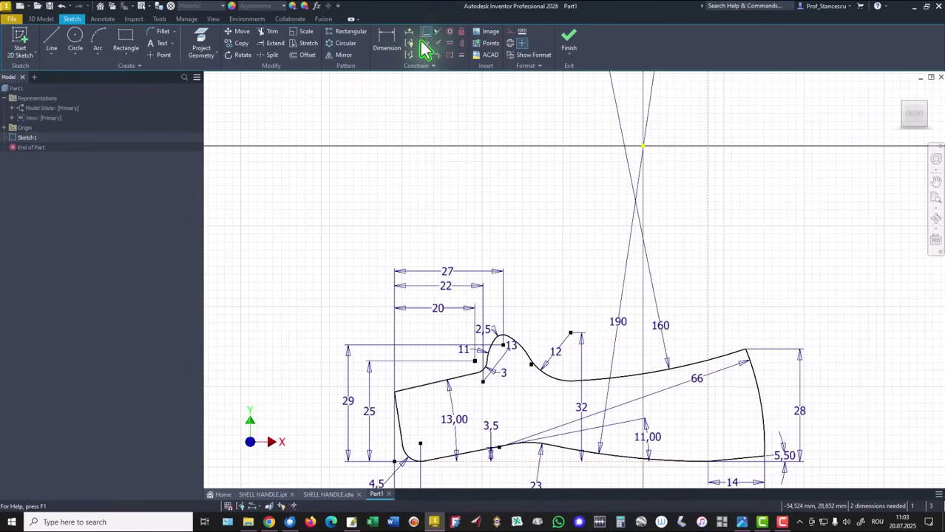
{"action": "left_click", "coordinate": [394, 462]}
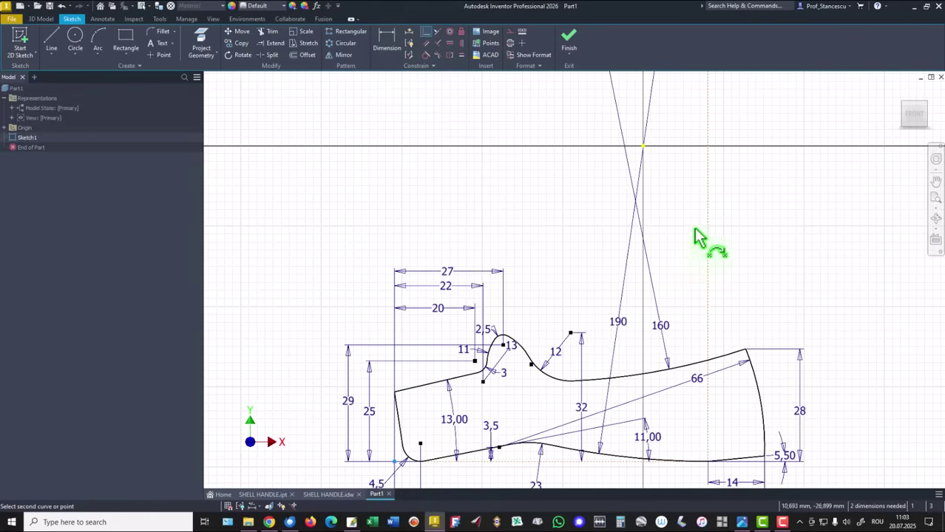
{"action": "left_click", "coordinate": [643, 146]}
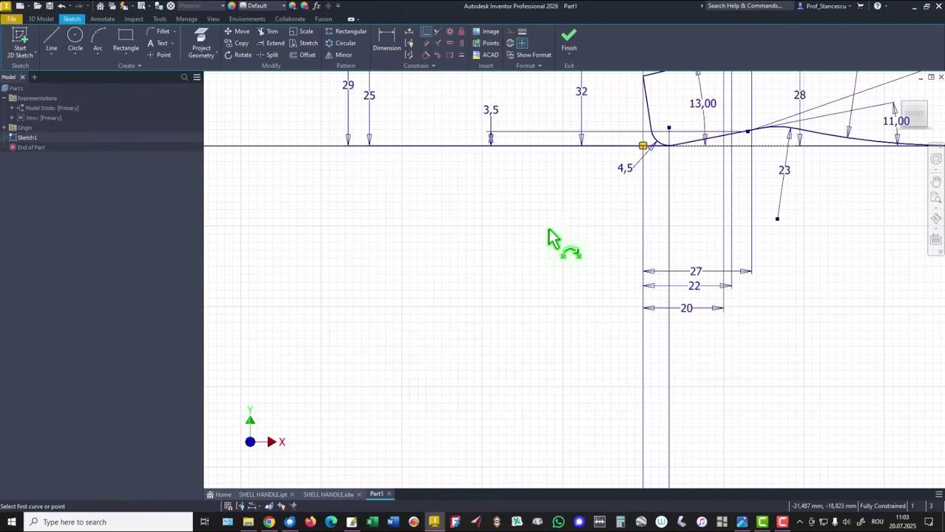
{"action": "key", "text": "Home"}
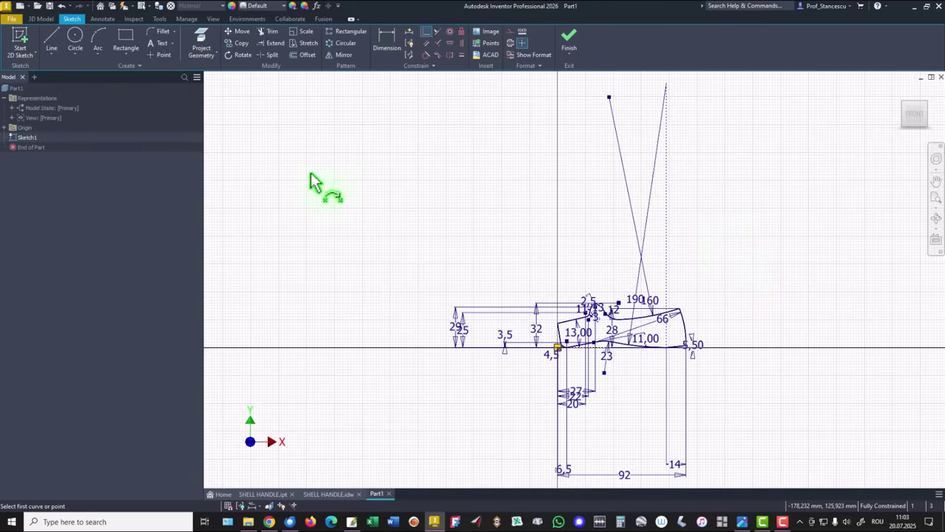
{"action": "left_click", "coordinate": [568, 41]}
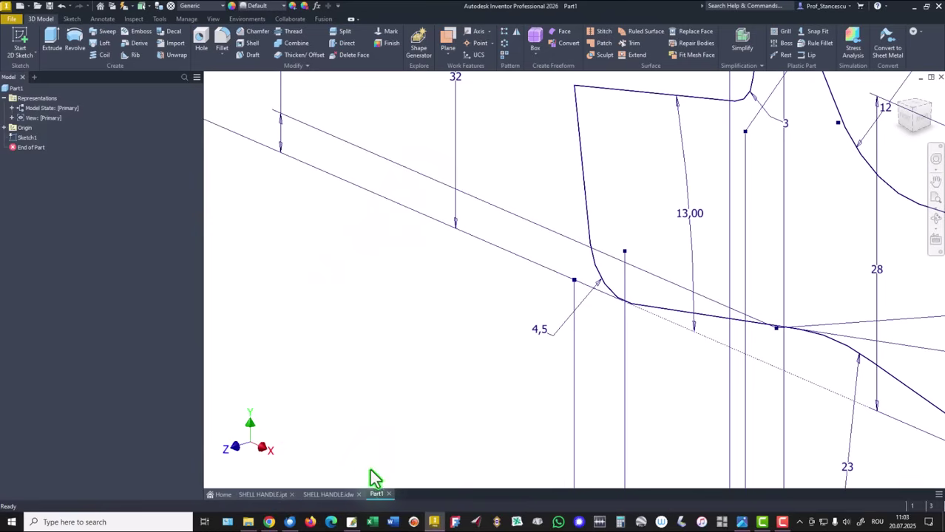
{"action": "left_click", "coordinate": [328, 495]}
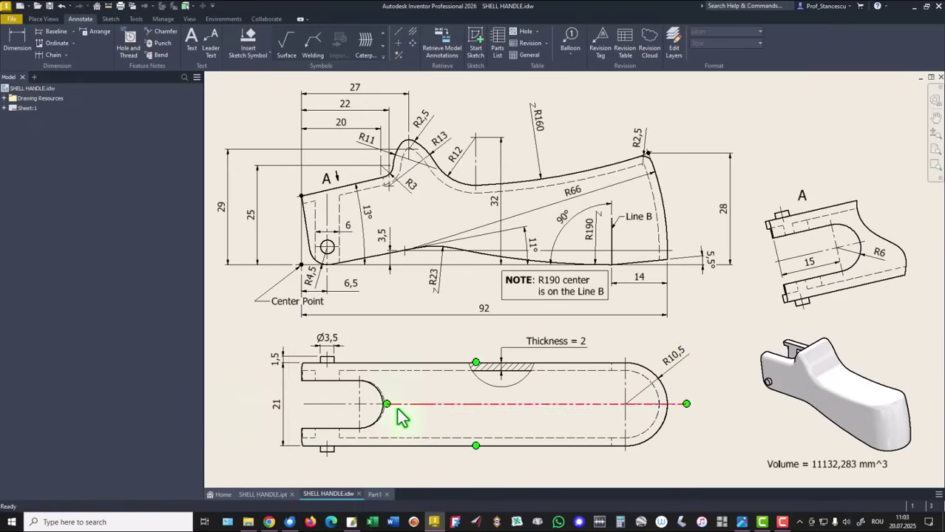
{"action": "left_click", "coordinate": [375, 495]}
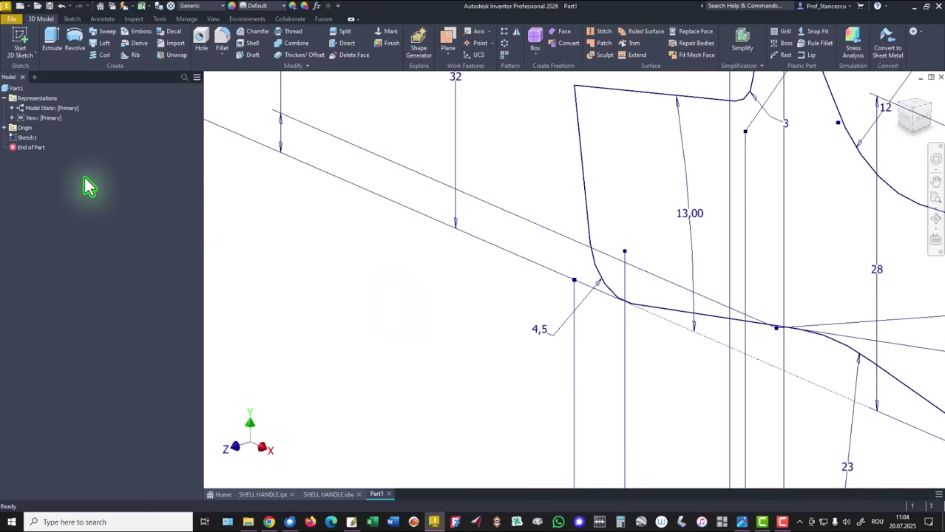
Step: Extrude the handle profile symmetrically to 21 mm, then show the SHELL HANDLE drawing
{"action": "left_click", "coordinate": [51, 44]}
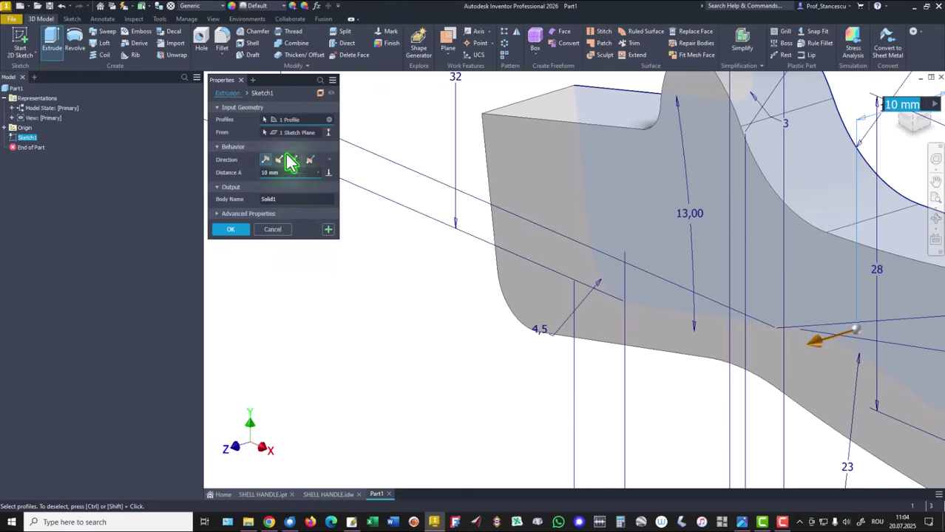
{"action": "left_click", "coordinate": [293, 160]}
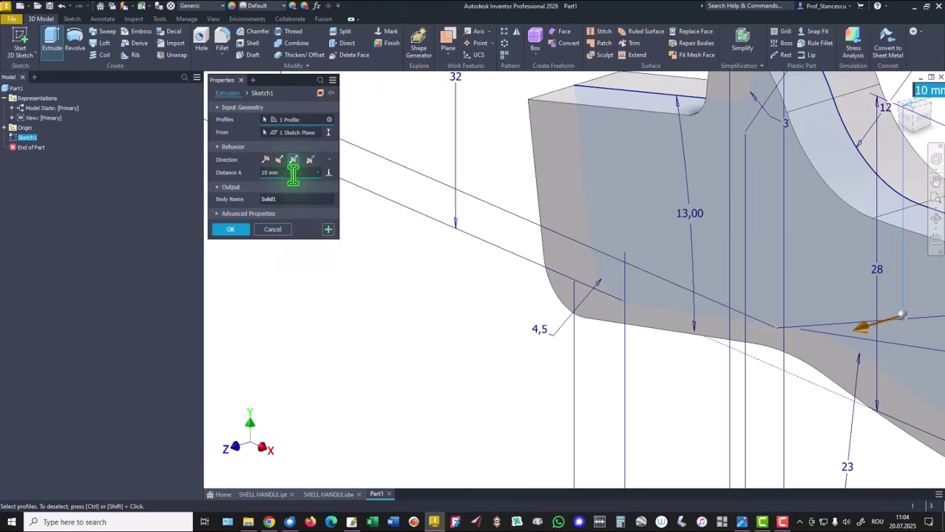
{"action": "left_click", "coordinate": [294, 174]}
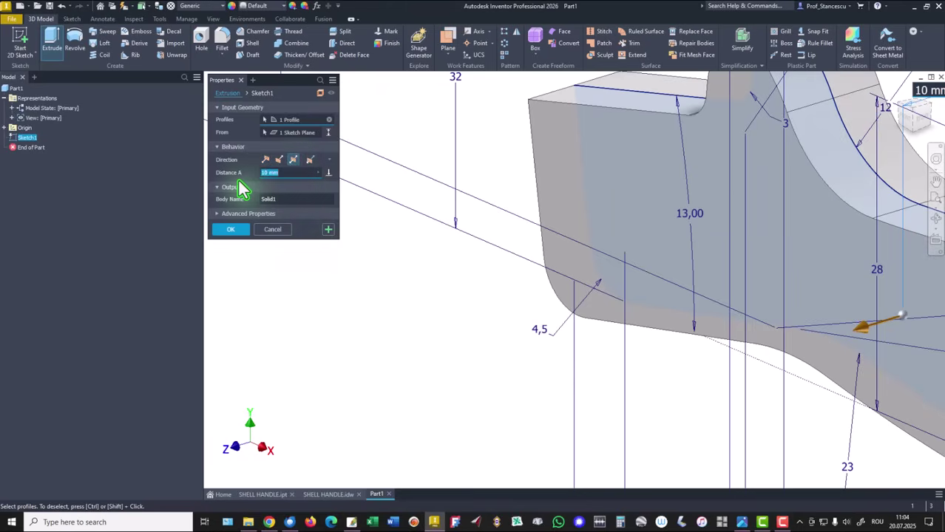
{"action": "type", "text": "21"}
{"action": "key", "text": "Return"}
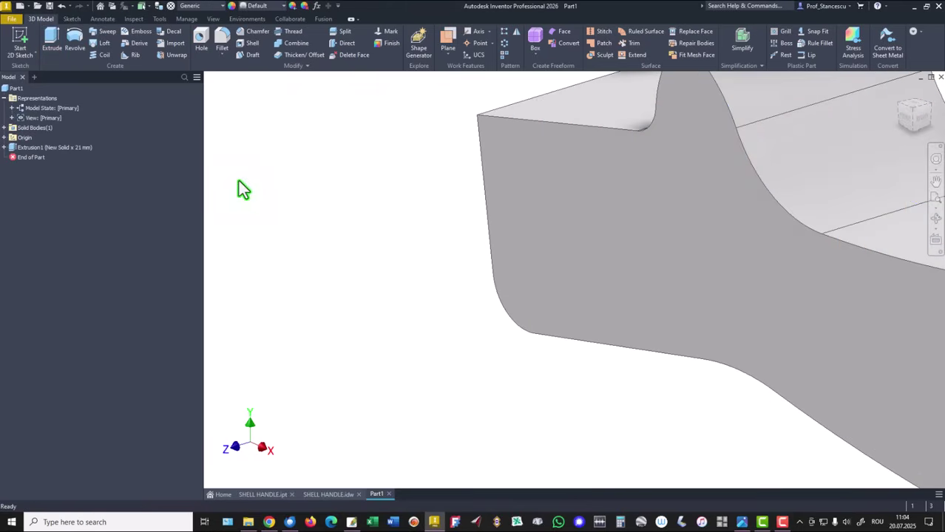
{"action": "key", "text": "F6"}
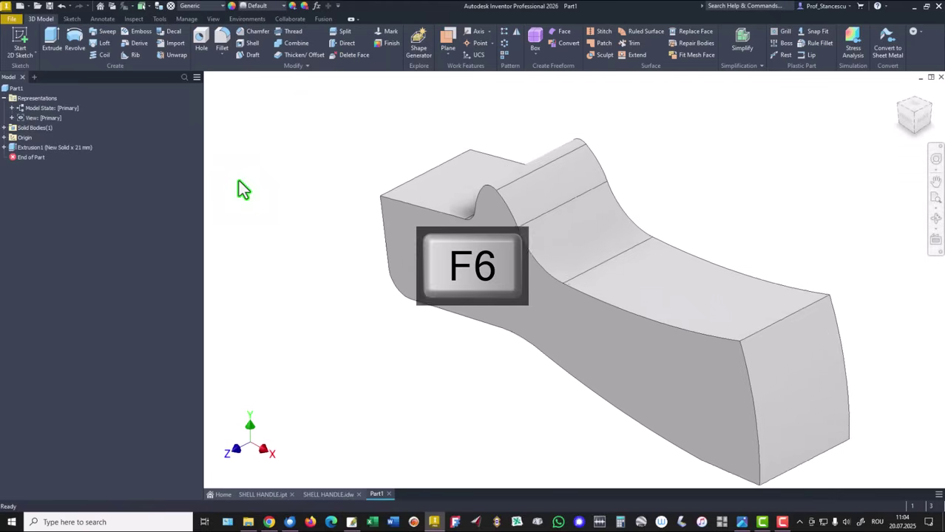
{"action": "left_click", "coordinate": [329, 493]}
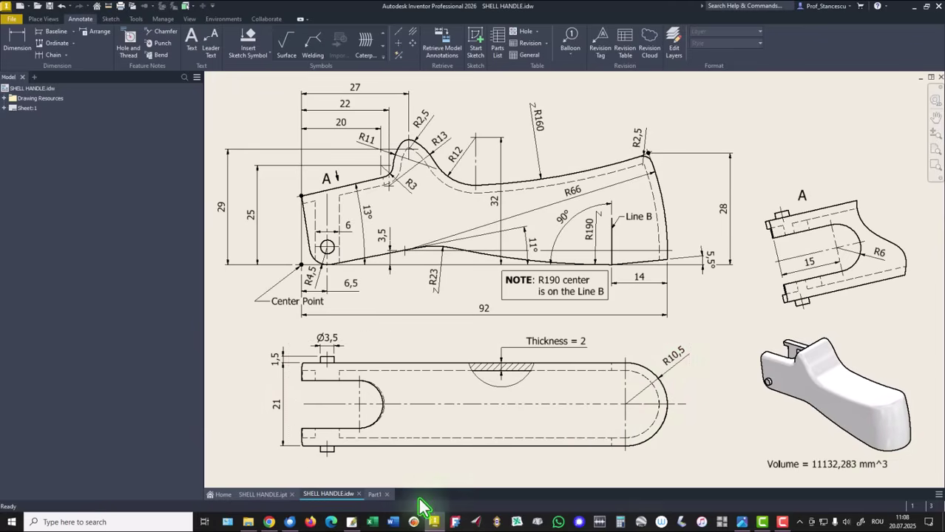
Step: Round both vertical edges at the handle's narrow end with a 10,5 mm fillet
{"action": "left_click", "coordinate": [375, 495]}
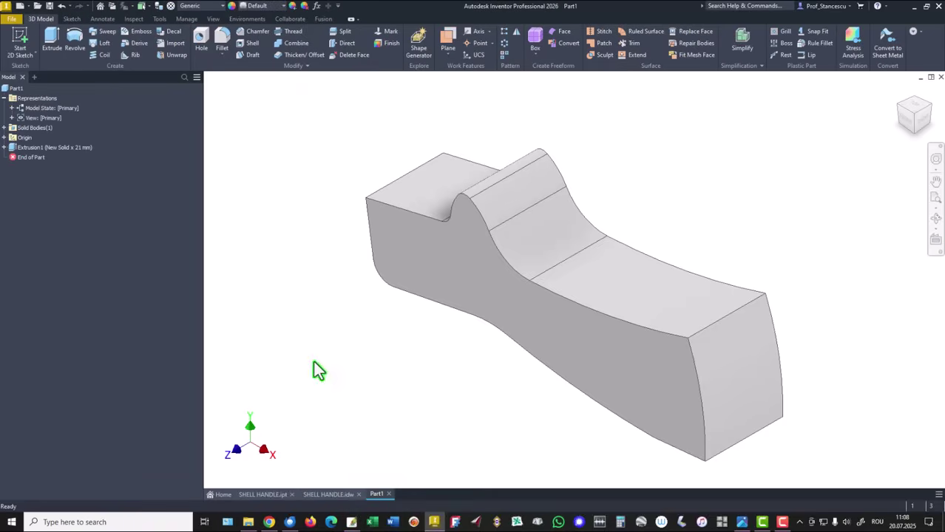
{"action": "left_click", "coordinate": [704, 403]}
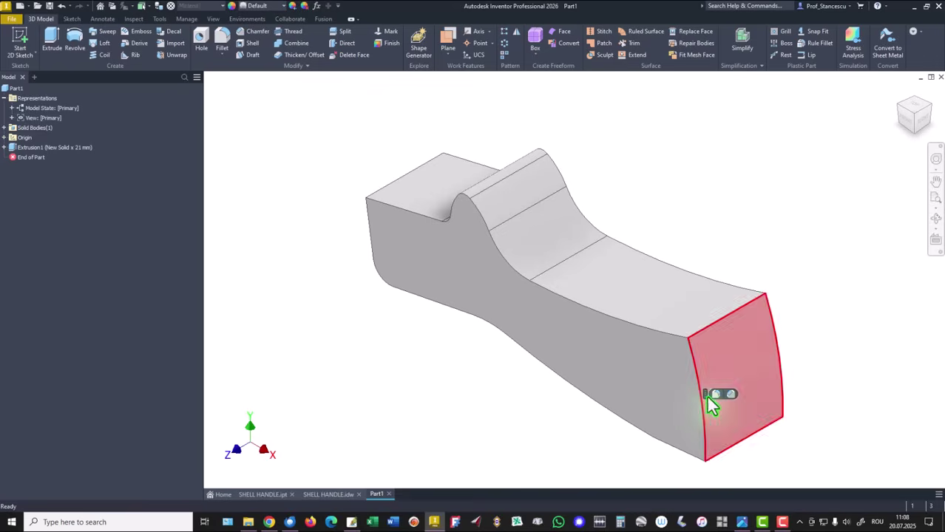
{"action": "left_click", "coordinate": [717, 396]}
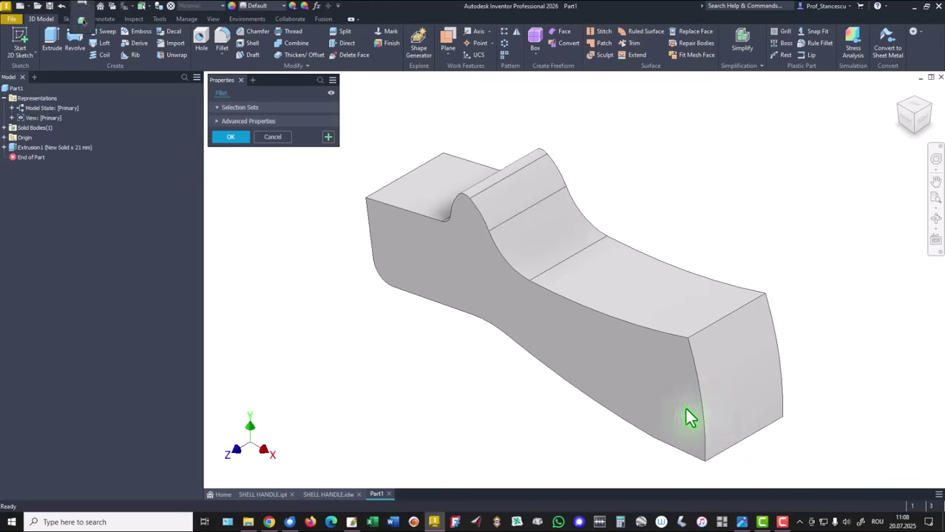
{"action": "type", "text": "10,5"}
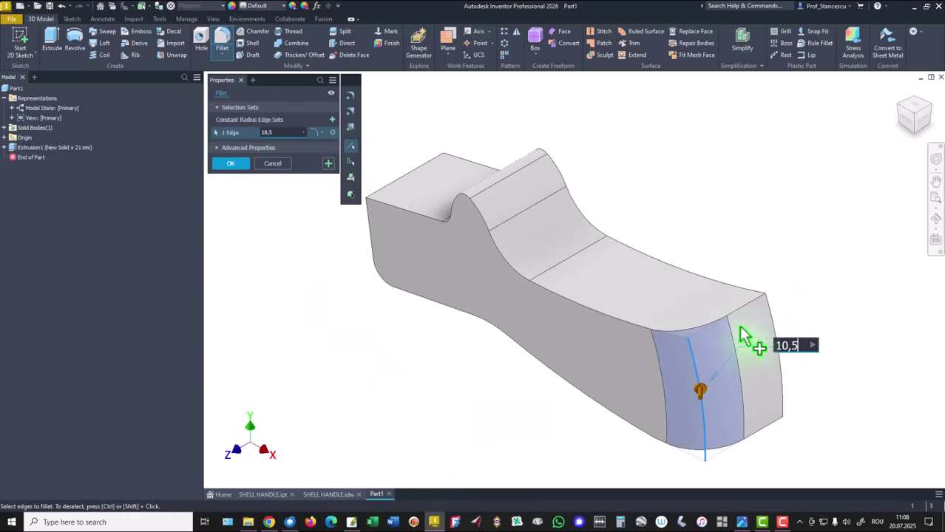
{"action": "left_click", "coordinate": [770, 322]}
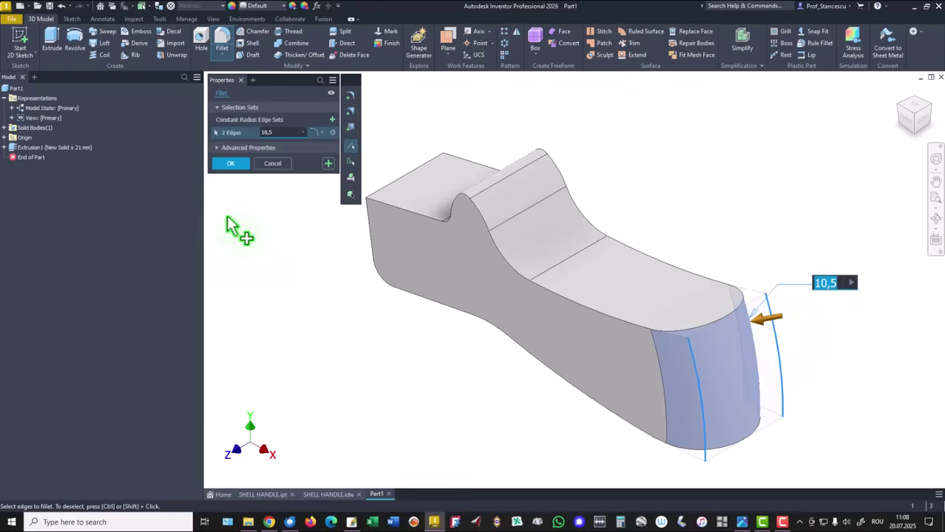
{"action": "left_click", "coordinate": [227, 163]}
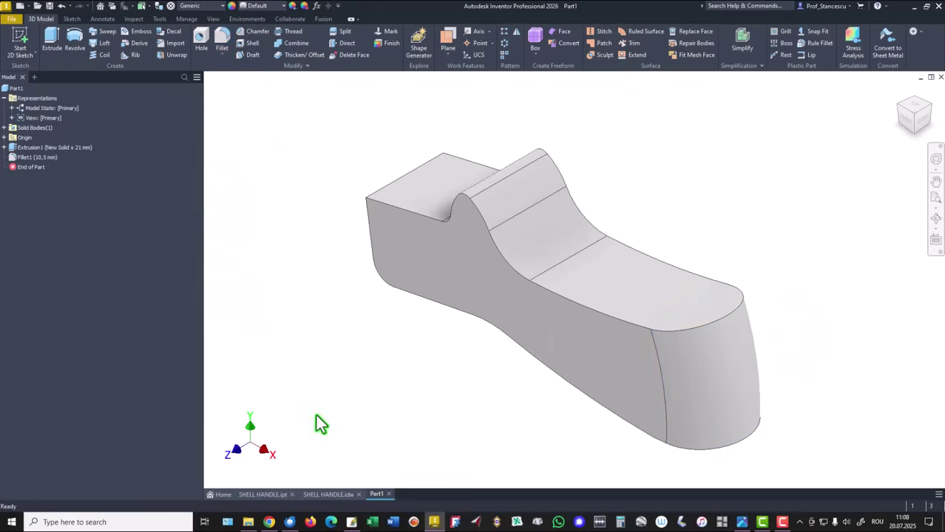
Step: Bring up the SHELL HANDLE.idw drawing sheet for reference
{"action": "left_click", "coordinate": [337, 496]}
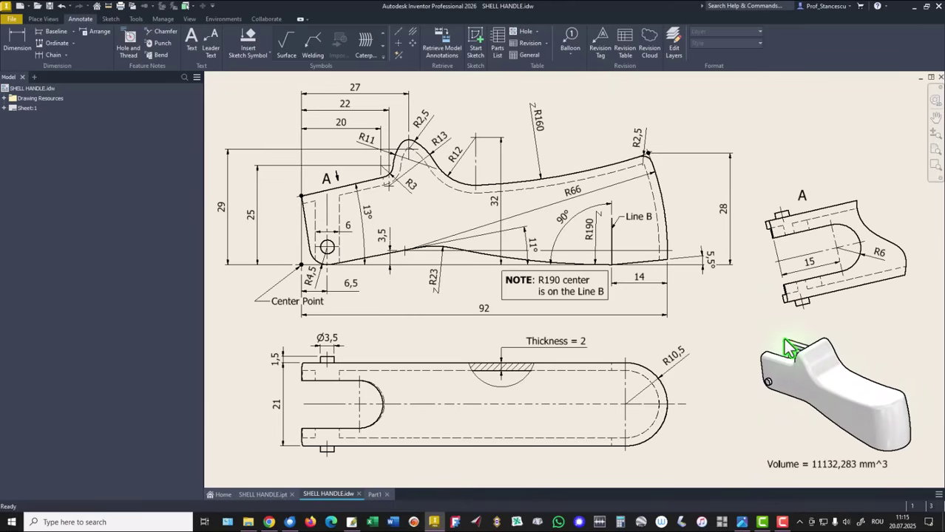
Step: Fillet the handle's top edges at 2,5 mm, then check the drawing's Thickness = 2 note
{"action": "left_click", "coordinate": [374, 494]}
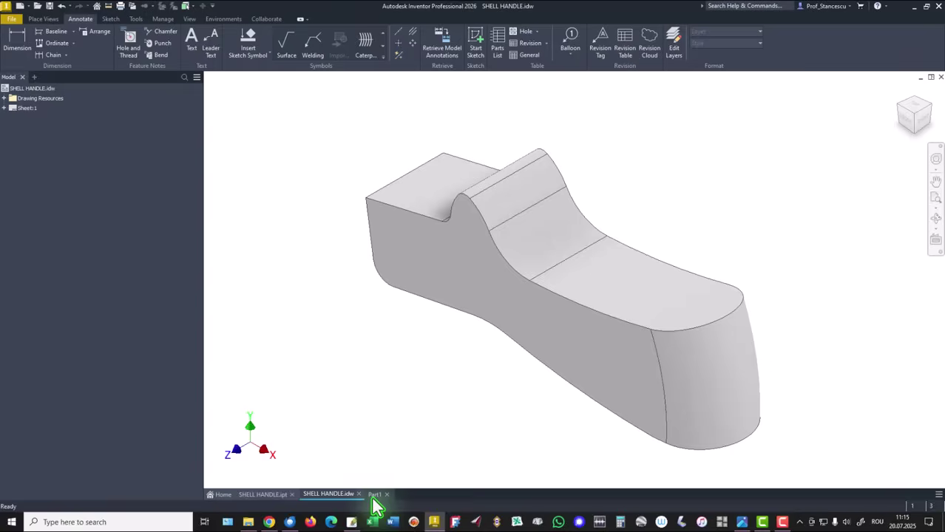
{"action": "left_click", "coordinate": [584, 314]}
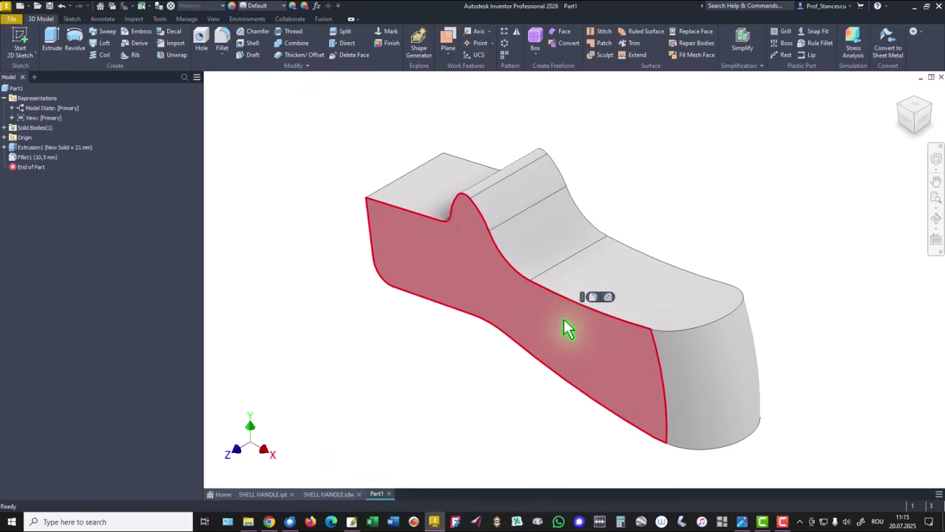
{"action": "left_click", "coordinate": [595, 298]}
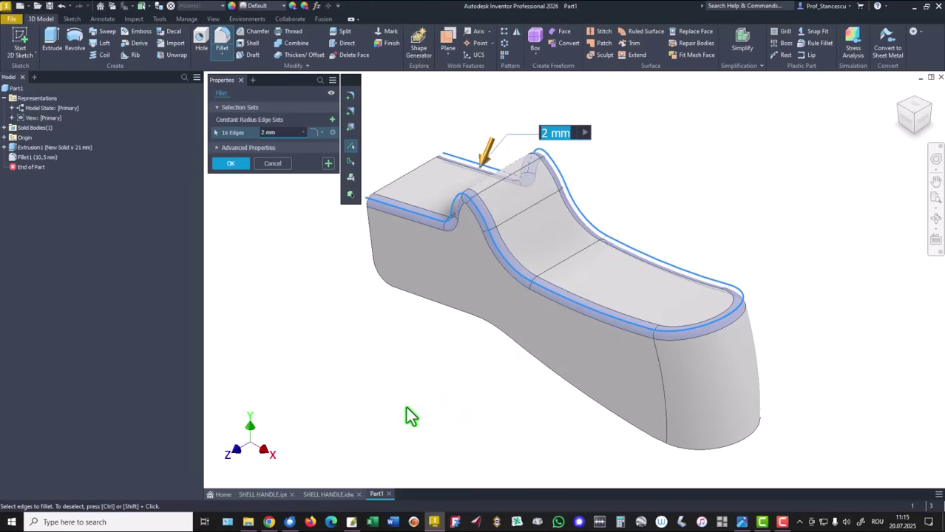
{"action": "type", "text": "2,5"}
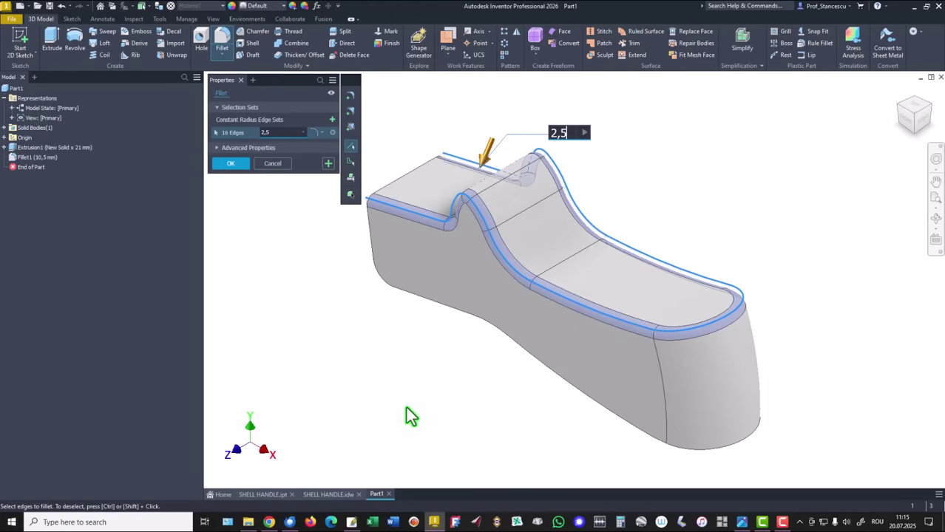
{"action": "left_click", "coordinate": [226, 164]}
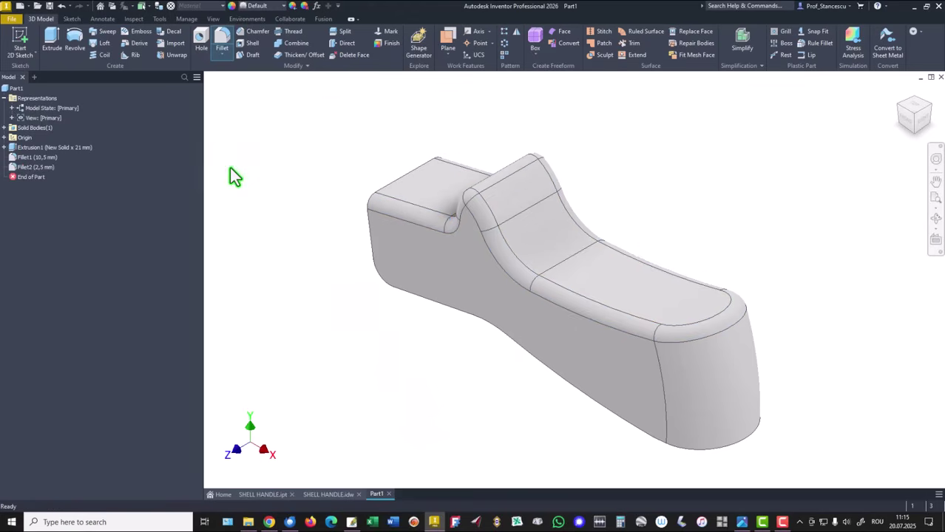
{"action": "left_click", "coordinate": [331, 495]}
{"action": "left_click", "coordinate": [556, 342]}
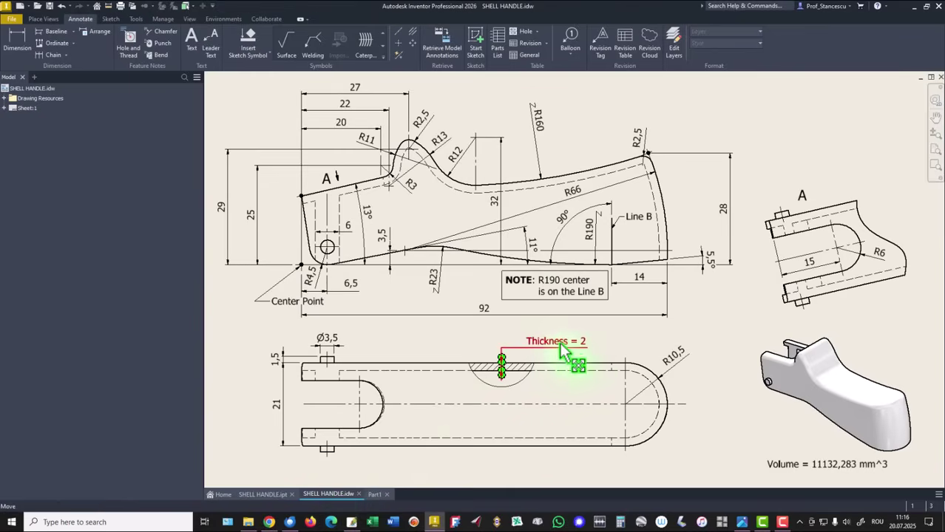
Step: Deselect the Thickness note and return to the Part1 handle model
{"action": "key", "text": "Escape"}
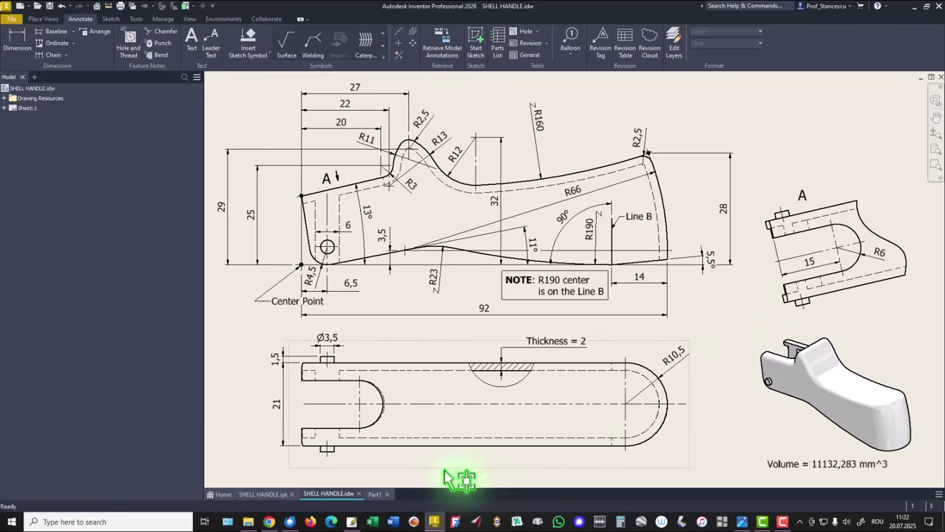
{"action": "left_click", "coordinate": [375, 495]}
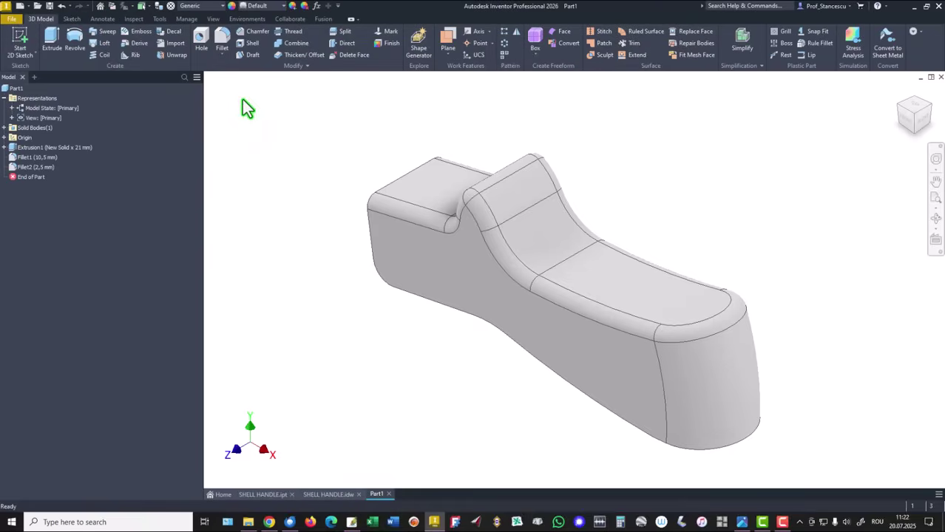
Step: Shell the handle with 2 mm walls, leaving the side wall faces and end face open
{"action": "left_click", "coordinate": [251, 43]}
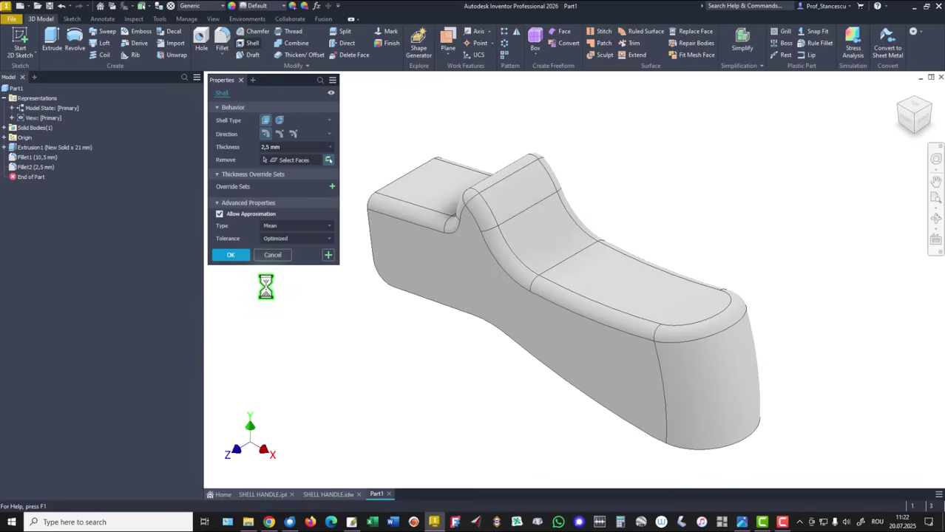
{"action": "left_click", "coordinate": [285, 147]}
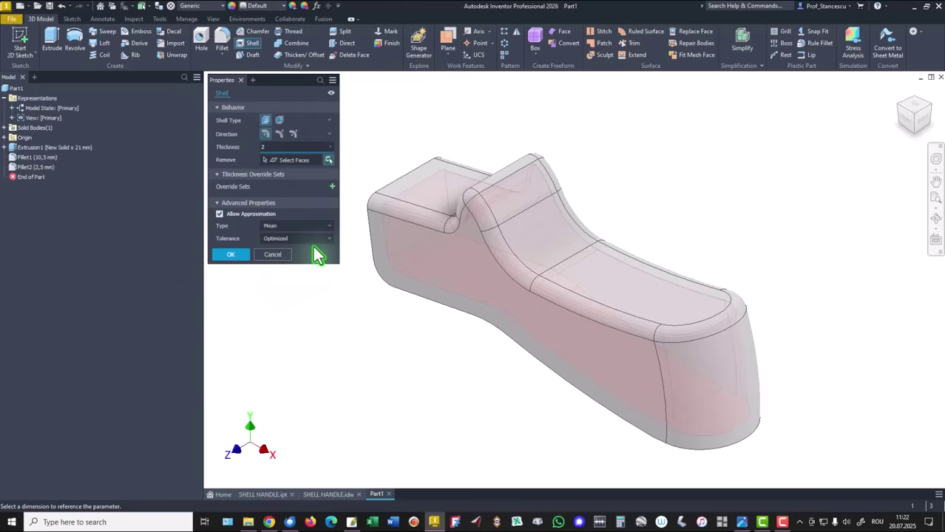
{"action": "middle_click_drag", "start_coordinate": [385, 237], "coordinate": [439, 280], "text": "shift"}
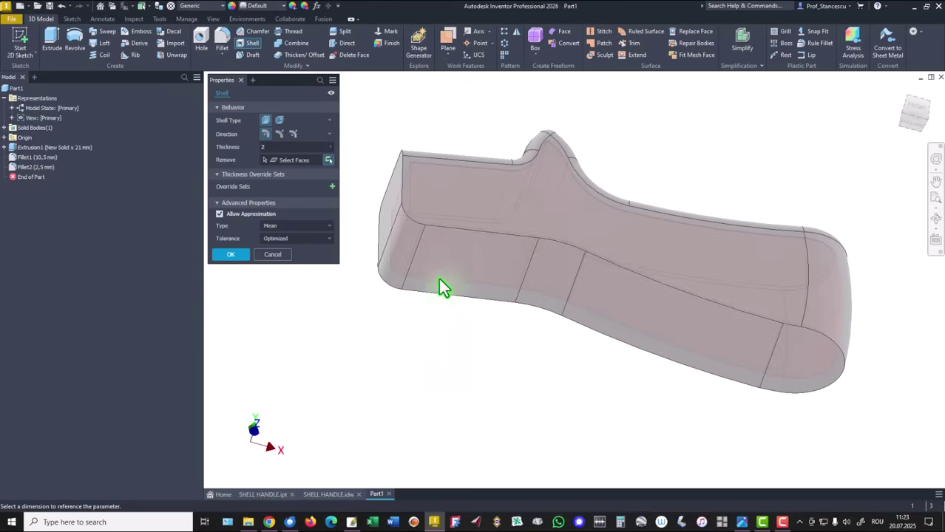
{"action": "left_click", "coordinate": [288, 162]}
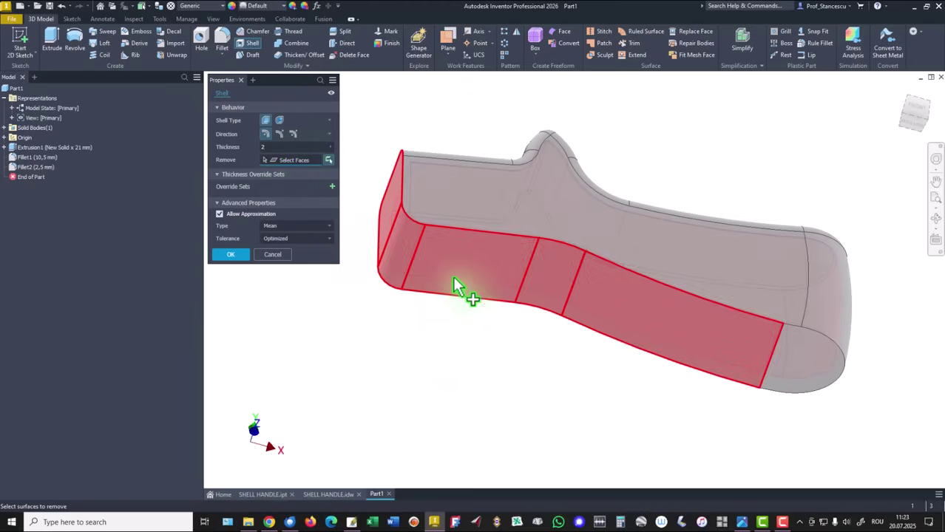
{"action": "left_click", "coordinate": [456, 276]}
{"action": "middle_click_drag", "start_coordinate": [397, 366], "coordinate": [746, 408], "text": "shift"}
{"action": "left_click", "coordinate": [790, 381]}
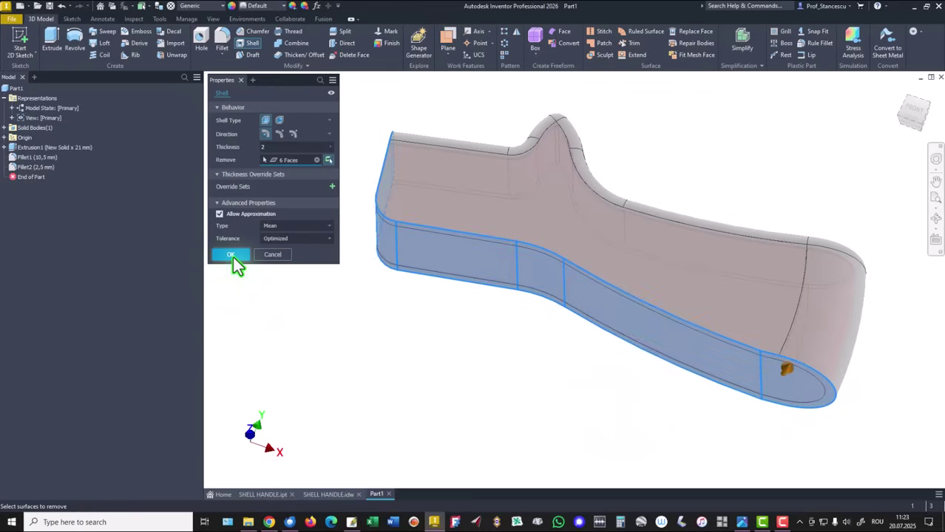
{"action": "left_click", "coordinate": [231, 255]}
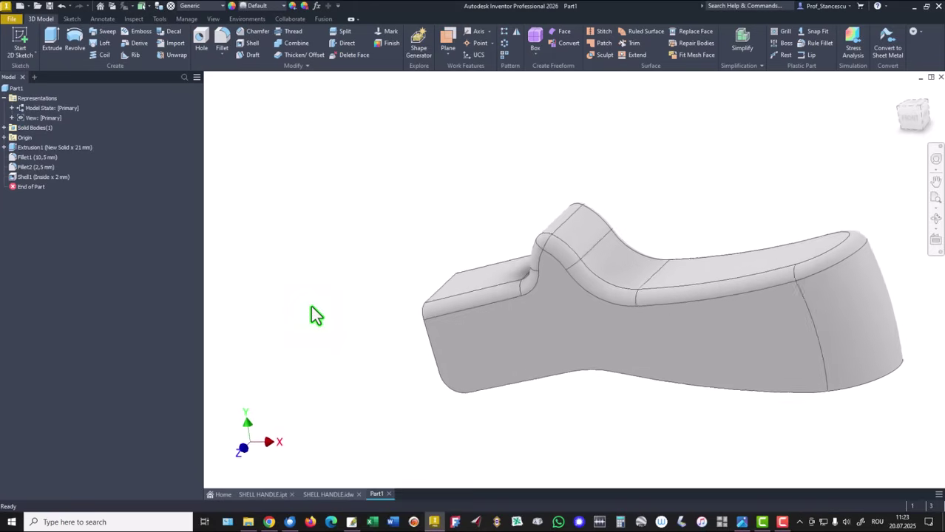
{"action": "key", "text": "F6"}
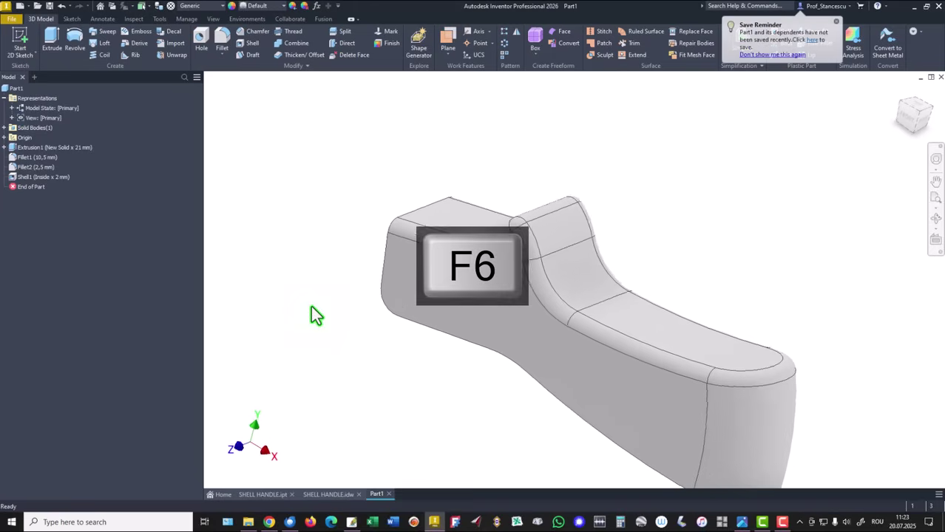
{"action": "left_click", "coordinate": [330, 494]}
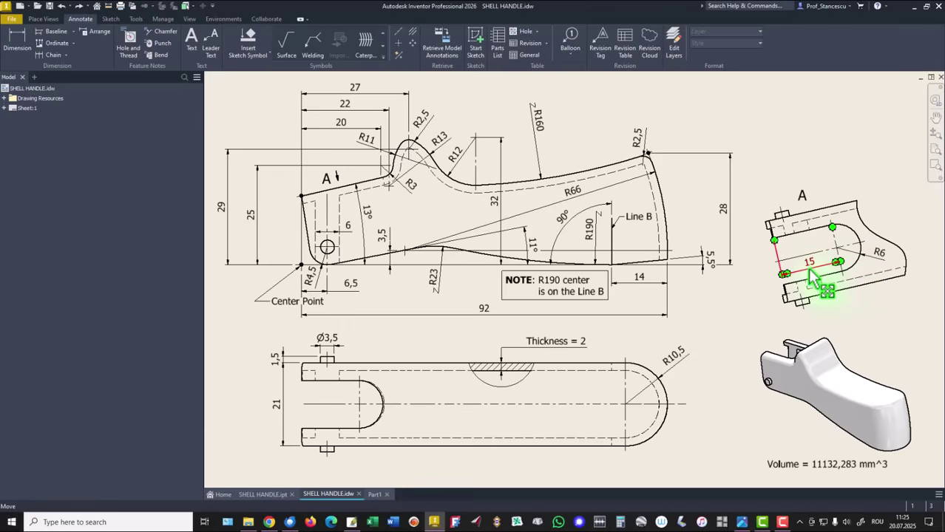
{"action": "left_click", "coordinate": [374, 494]}
{"action": "left_click", "coordinate": [429, 194]}
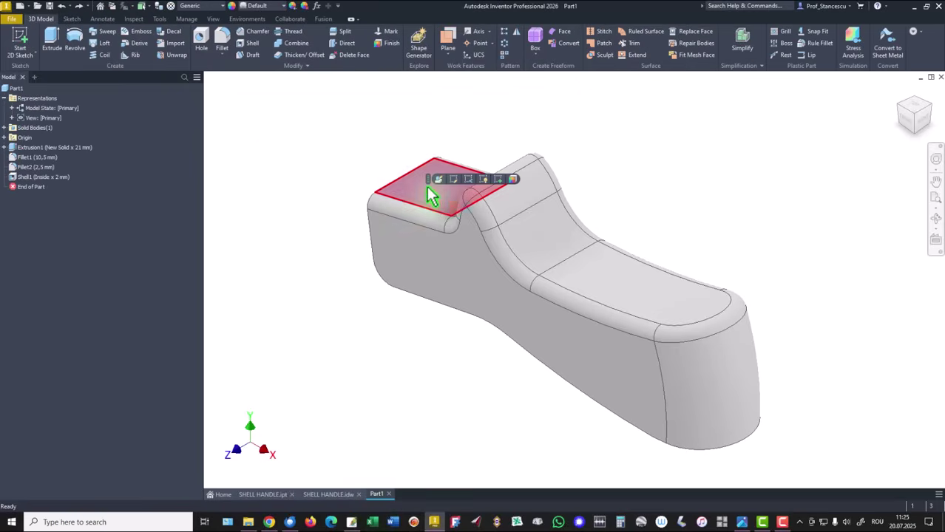
Step: Sketch a round-ended slot profile on the top face: two lines joined by a tangent arc
{"action": "left_click", "coordinate": [498, 179]}
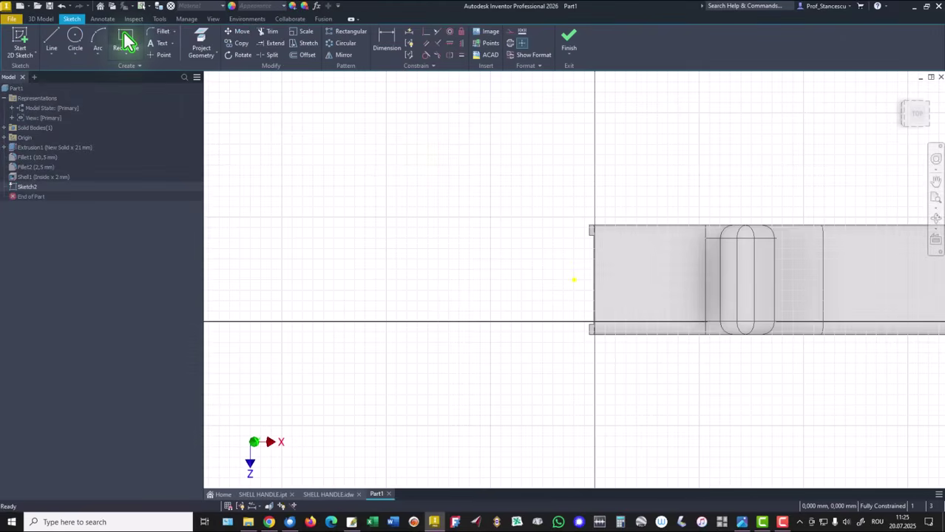
{"action": "left_click", "coordinate": [51, 41]}
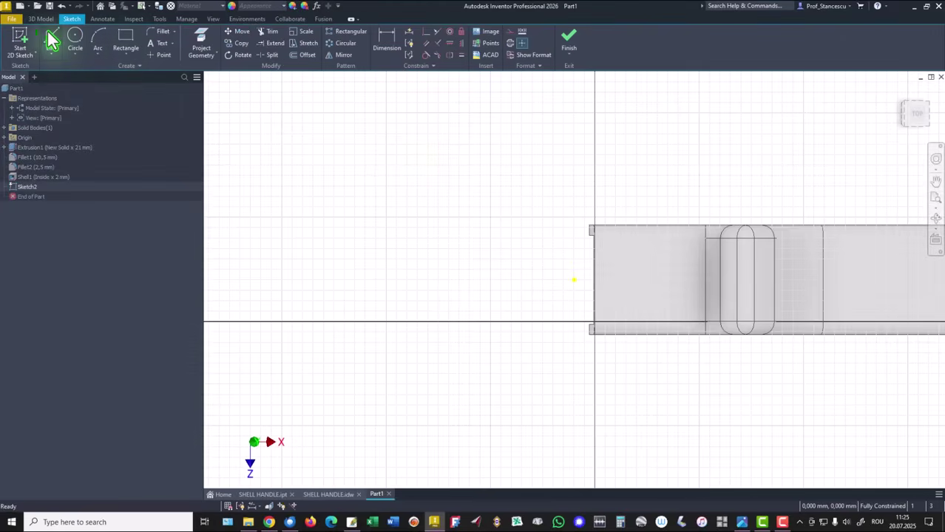
{"action": "left_click", "coordinate": [568, 250]}
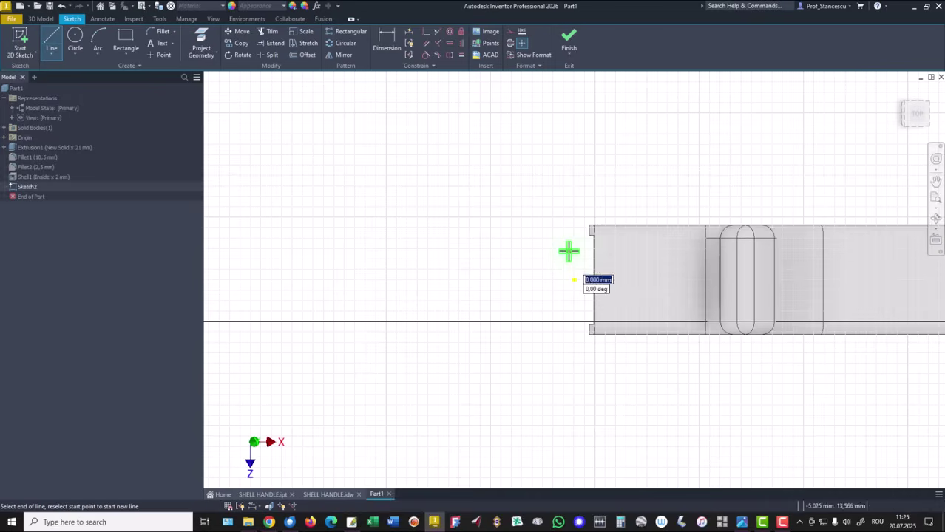
{"action": "left_click", "coordinate": [641, 250]}
{"action": "mouse_move", "coordinate": [643, 250]}
{"action": "left_mouse_down"}
{"action": "mouse_move", "coordinate": [671, 277]}
{"action": "mouse_move", "coordinate": [642, 309]}
{"action": "left_mouse_up"}
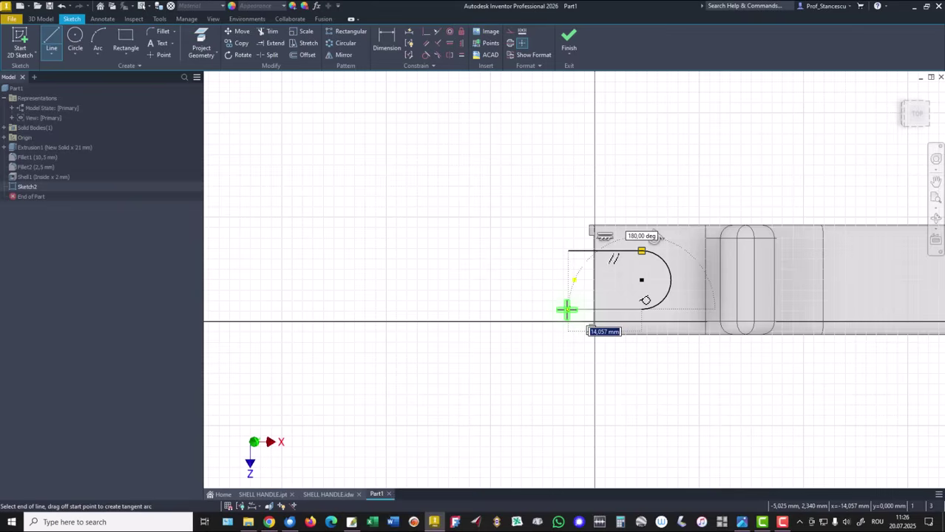
{"action": "left_click", "coordinate": [567, 309]}
{"action": "right_click", "coordinate": [514, 233]}
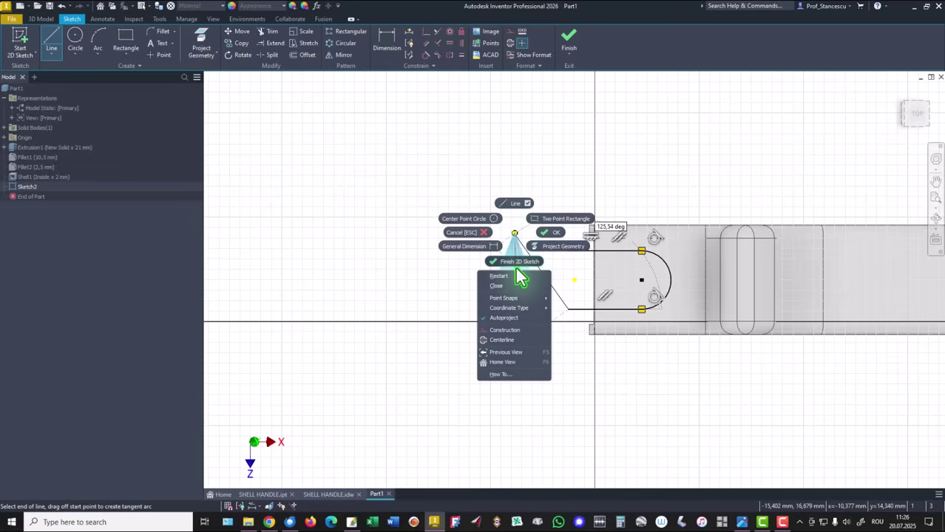
{"action": "left_click", "coordinate": [496, 286]}
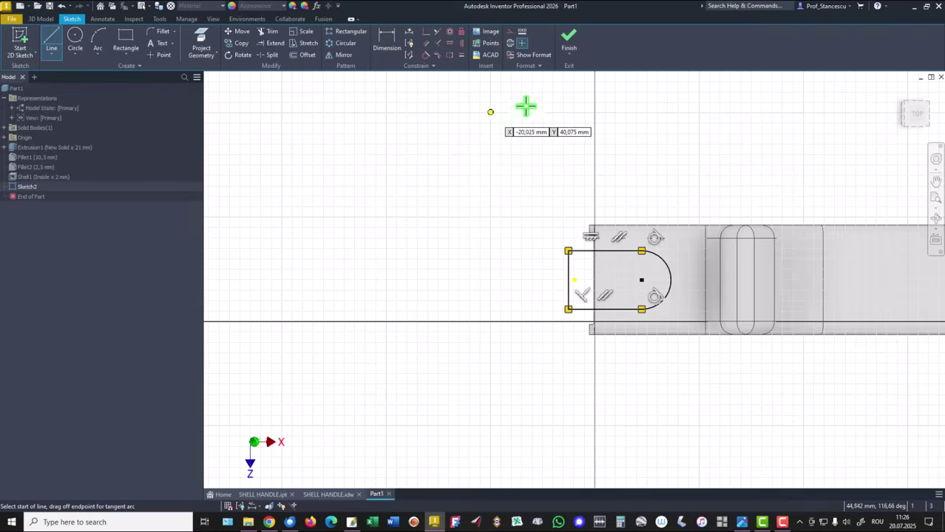
{"action": "right_click", "coordinate": [468, 117]}
{"action": "left_click", "coordinate": [502, 113]}
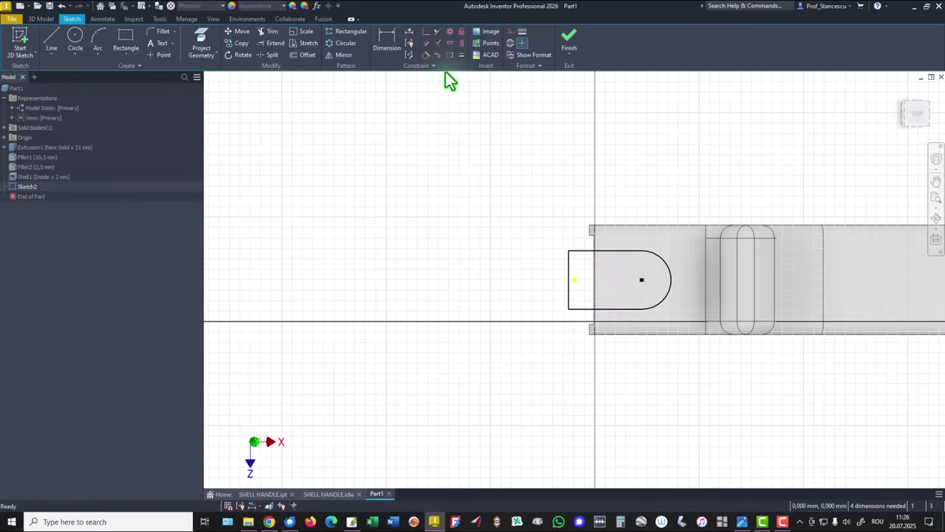
Step: Centre the slot profile with a constraint and give its rounded end radius 6
{"action": "left_click", "coordinate": [426, 32]}
{"action": "left_click", "coordinate": [568, 280]}
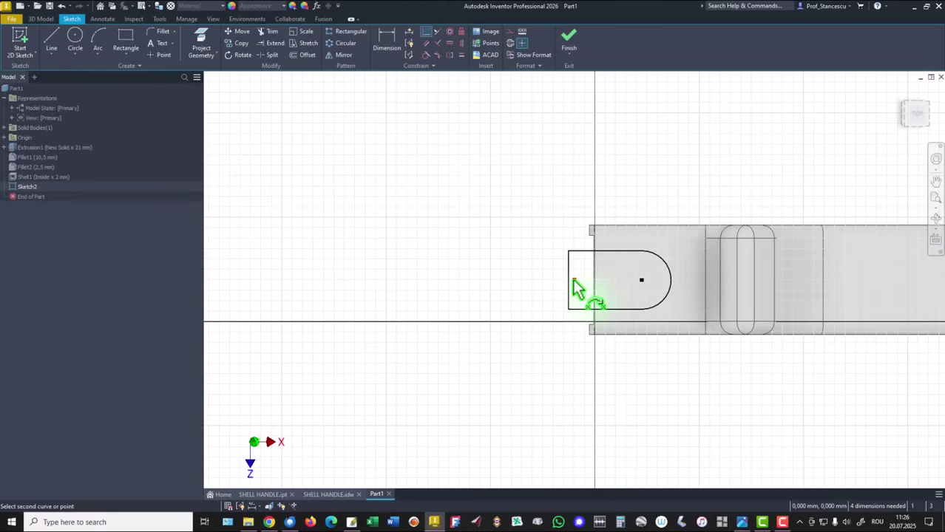
{"action": "left_click", "coordinate": [567, 281]}
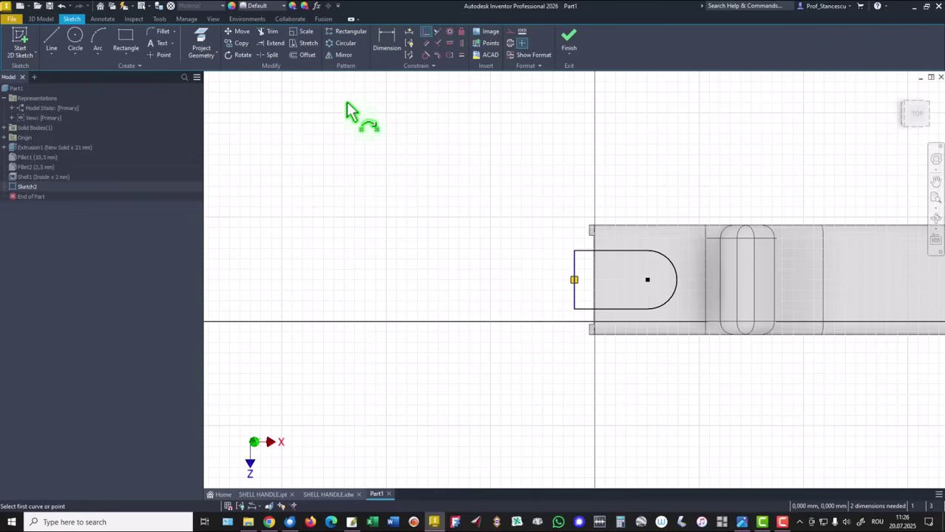
{"action": "left_click", "coordinate": [386, 46]}
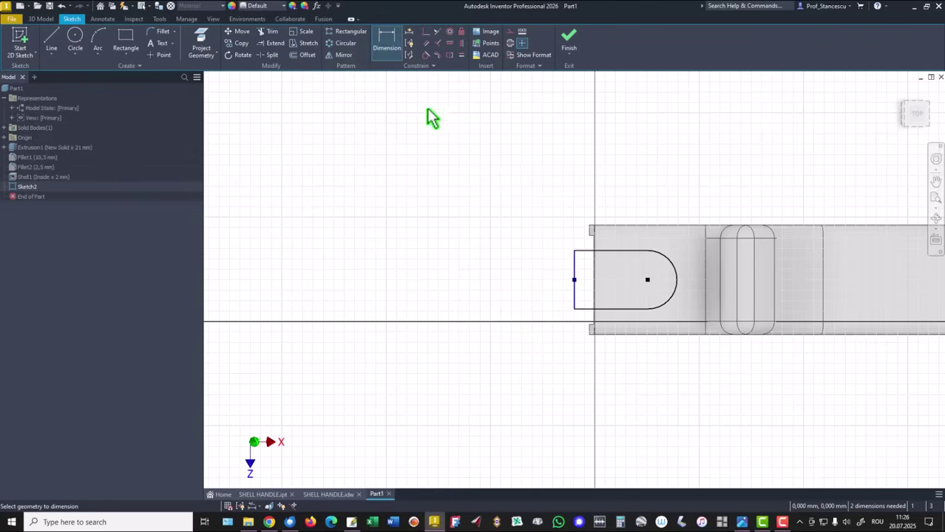
{"action": "left_click", "coordinate": [673, 270]}
{"action": "left_click", "coordinate": [709, 177]}
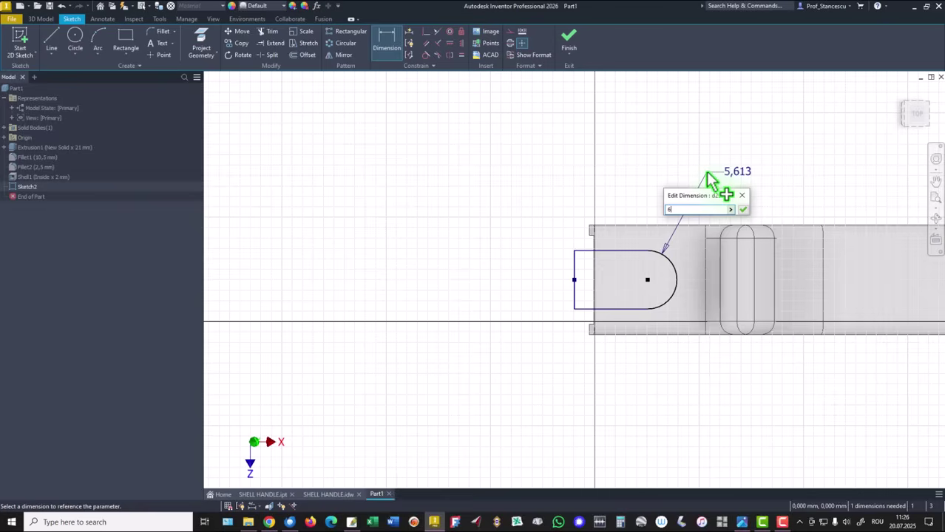
{"action": "type", "text": "6"}
{"action": "key", "text": "Return"}
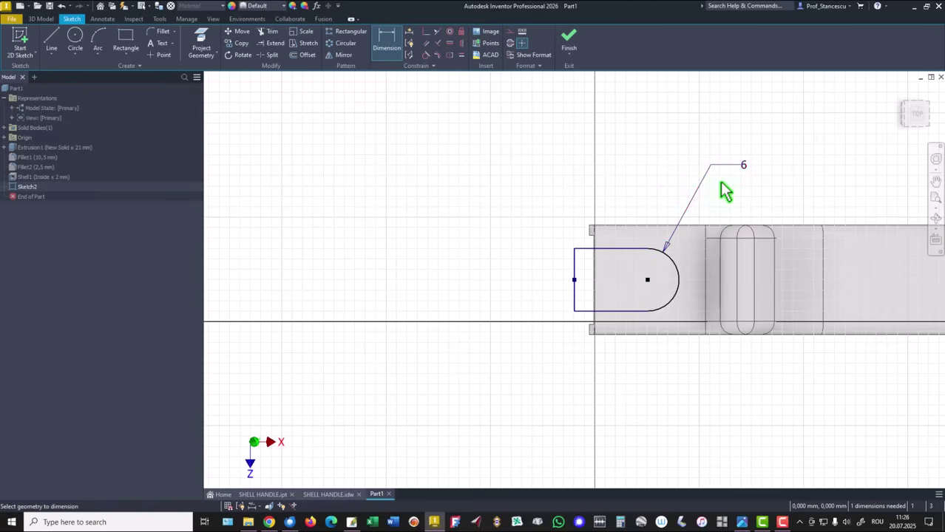
Step: Dimension the handle's end edge to the arc centre at 15 and finish the sketch
{"action": "scroll", "coordinate": [661, 230], "scroll_direction": "up", "scroll_amount": 3}
{"action": "scroll", "coordinate": [611, 211], "scroll_direction": "up", "scroll_amount": 3}
{"action": "middle_click_drag", "start_coordinate": [611, 211], "coordinate": [504, 99]}
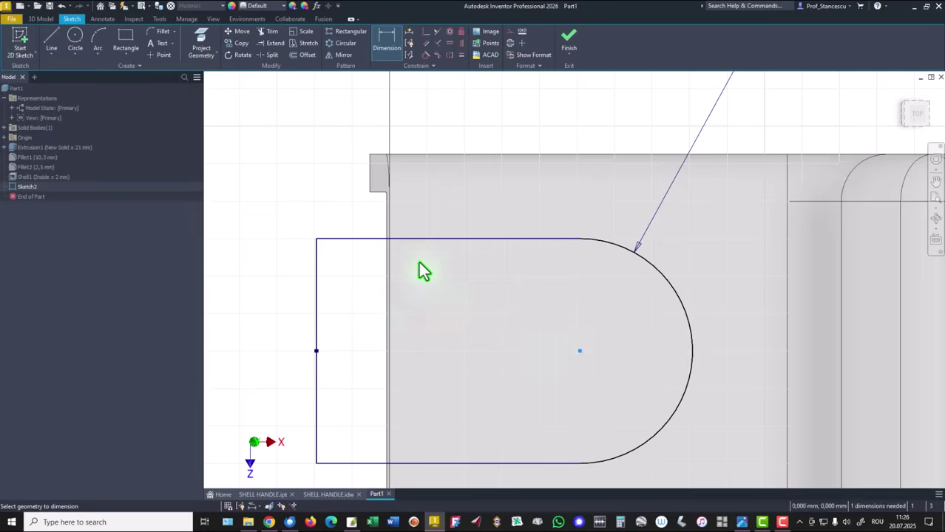
{"action": "left_click", "coordinate": [391, 229]}
{"action": "left_click", "coordinate": [579, 351]}
{"action": "left_click", "coordinate": [487, 117]}
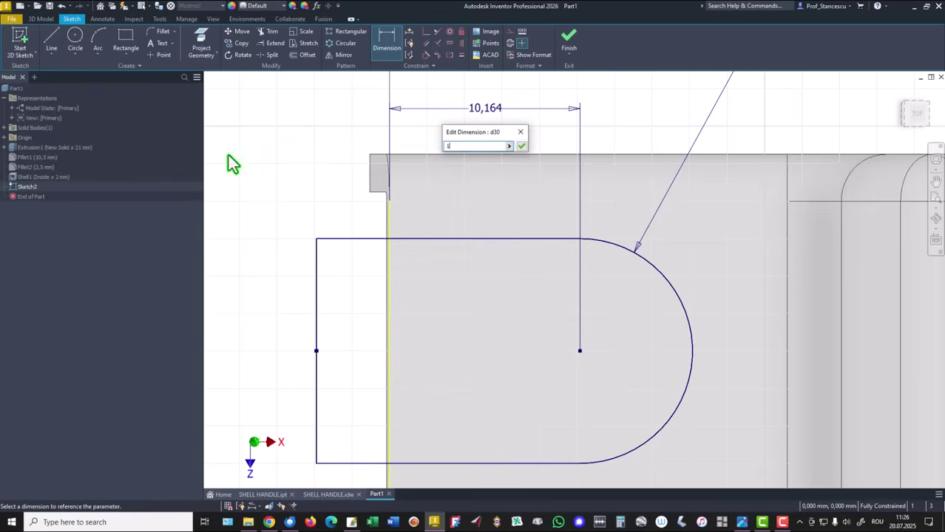
{"action": "type", "text": "15"}
{"action": "key", "text": "Return"}
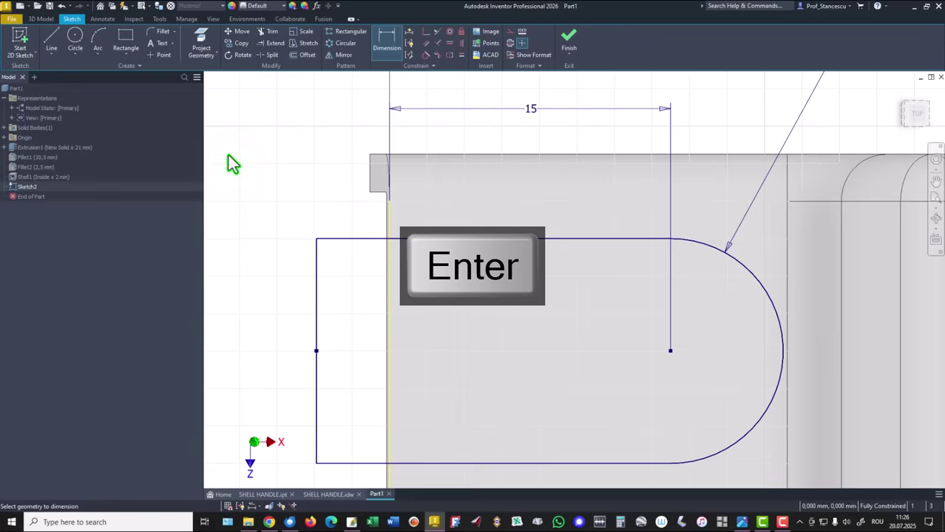
{"action": "left_click", "coordinate": [567, 37]}
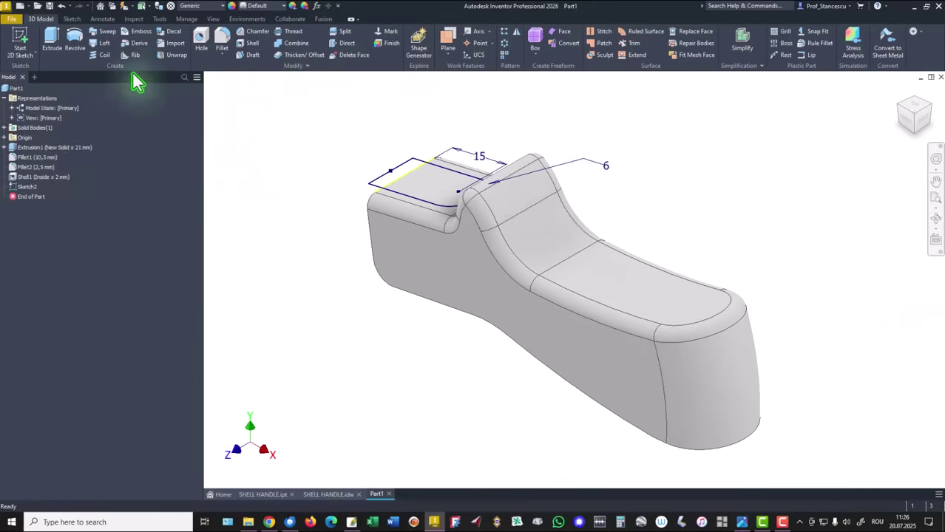
Step: Cut the two slot profiles Through All in the flipped direction, then view the SHELL HANDLE drawing
{"action": "left_click", "coordinate": [51, 38]}
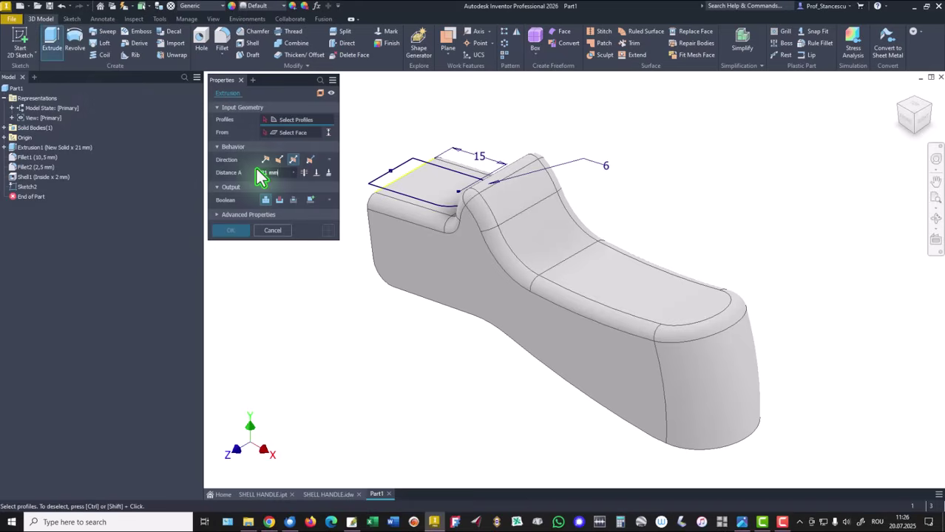
{"action": "left_click", "coordinate": [399, 178]}
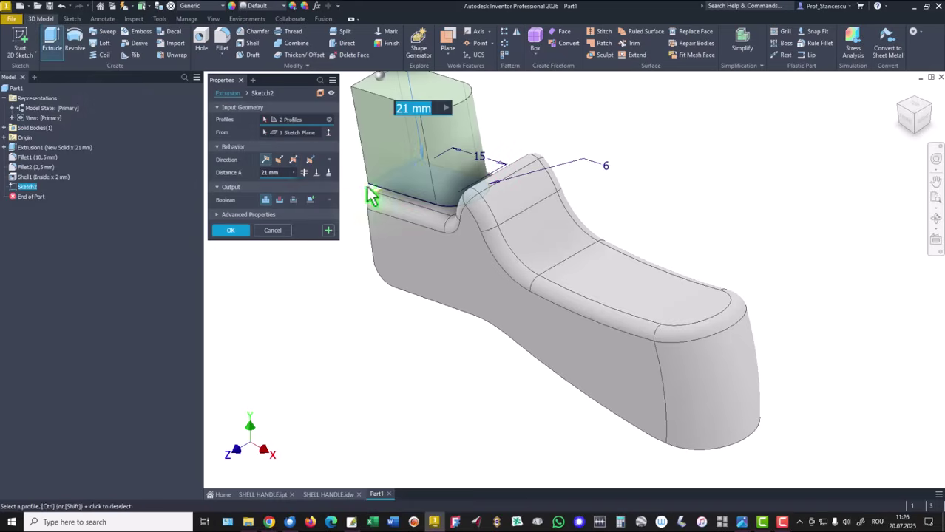
{"action": "left_click", "coordinate": [279, 161]}
{"action": "left_click", "coordinate": [279, 200]}
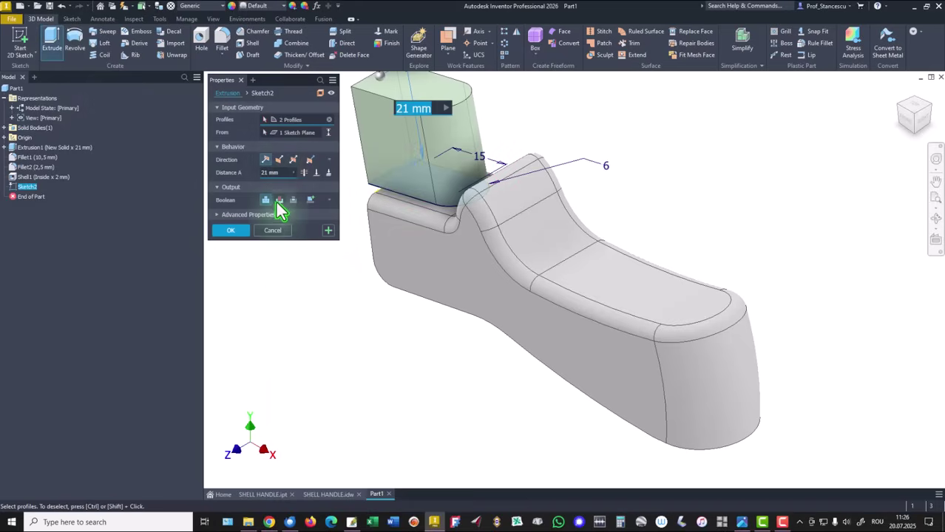
{"action": "left_click", "coordinate": [304, 173]}
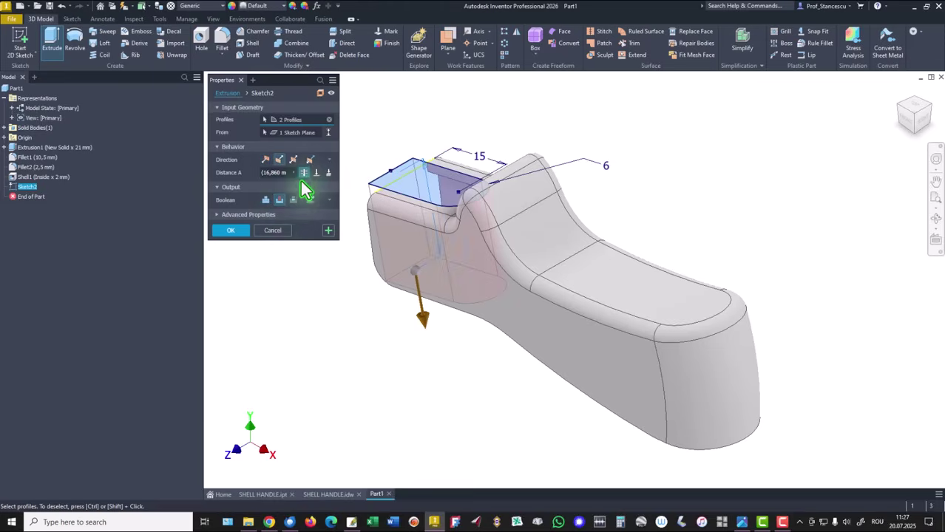
{"action": "left_click", "coordinate": [229, 230]}
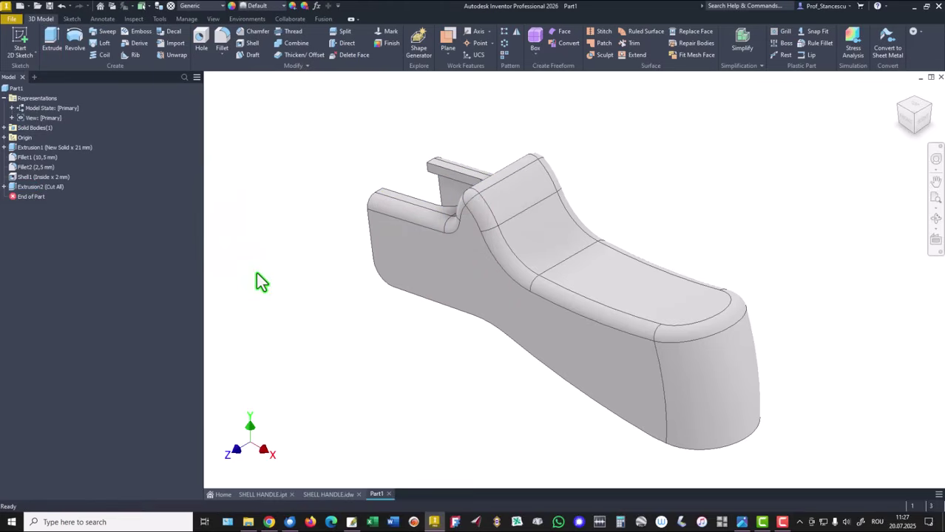
{"action": "left_click", "coordinate": [332, 494]}
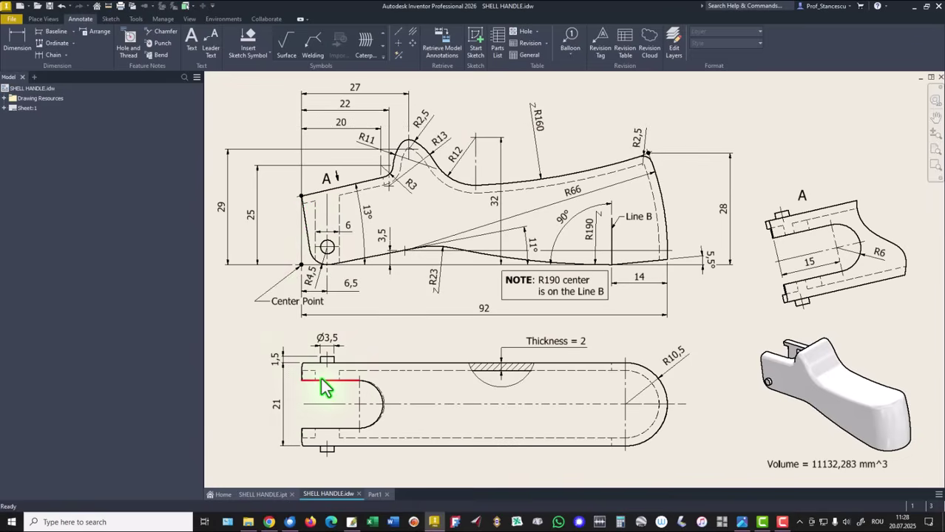
Step: Check the pin hole's centre mark and its 6 dimension on the drawing, then return to Part1
{"action": "left_click", "coordinate": [326, 247]}
{"action": "left_click", "coordinate": [341, 233]}
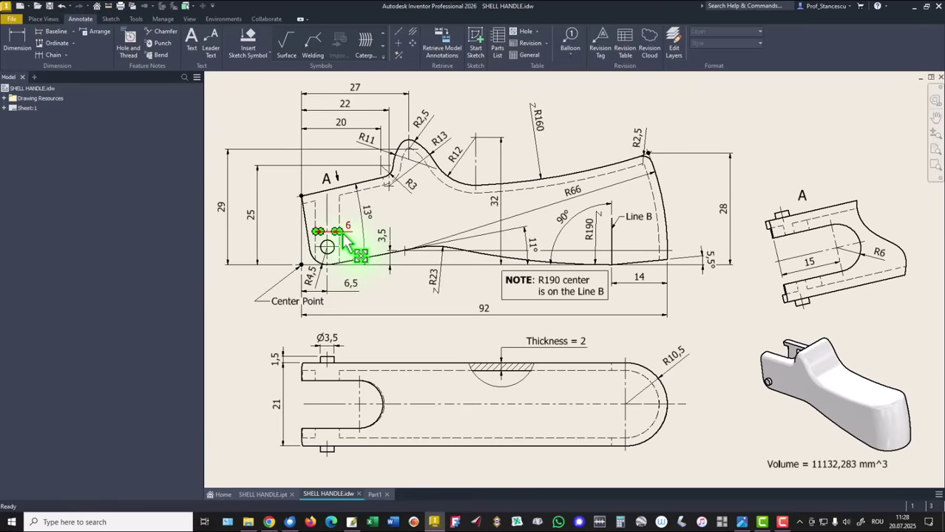
{"action": "left_click", "coordinate": [327, 250]}
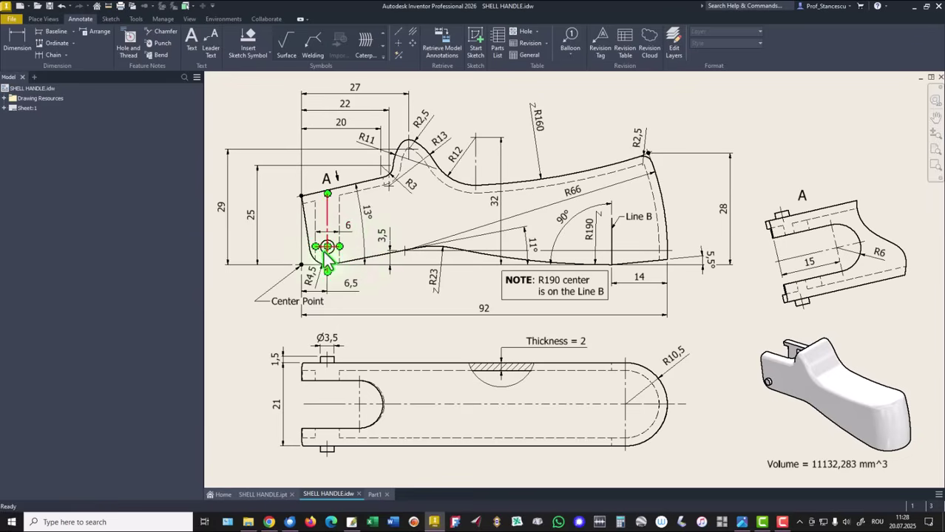
{"action": "left_click", "coordinate": [254, 334]}
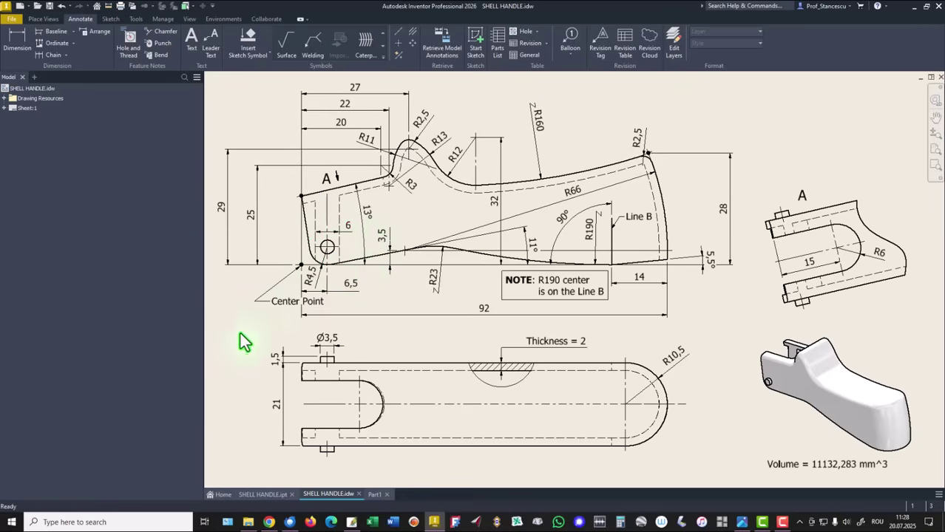
{"action": "left_click", "coordinate": [374, 494]}
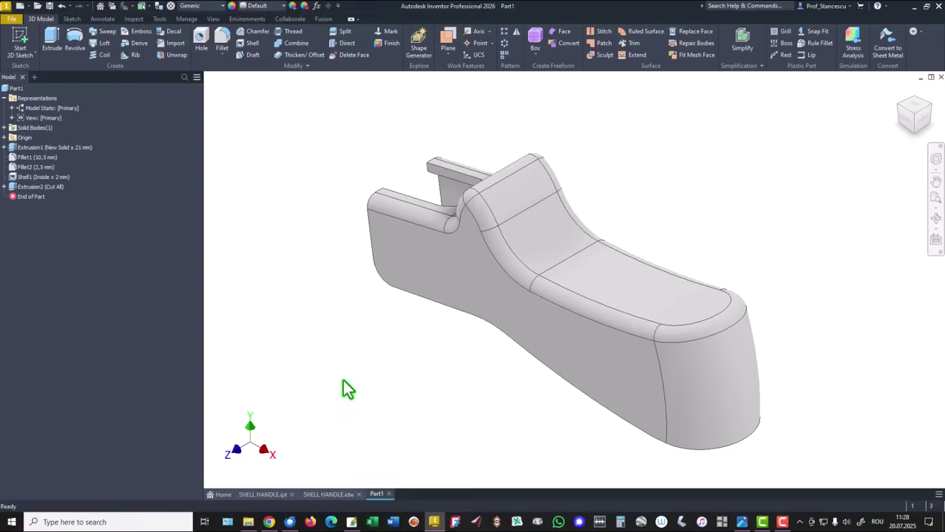
Step: Sketch a 3,5 circle on the handle's side face, centred on the projected end arc
{"action": "left_click", "coordinate": [392, 261]}
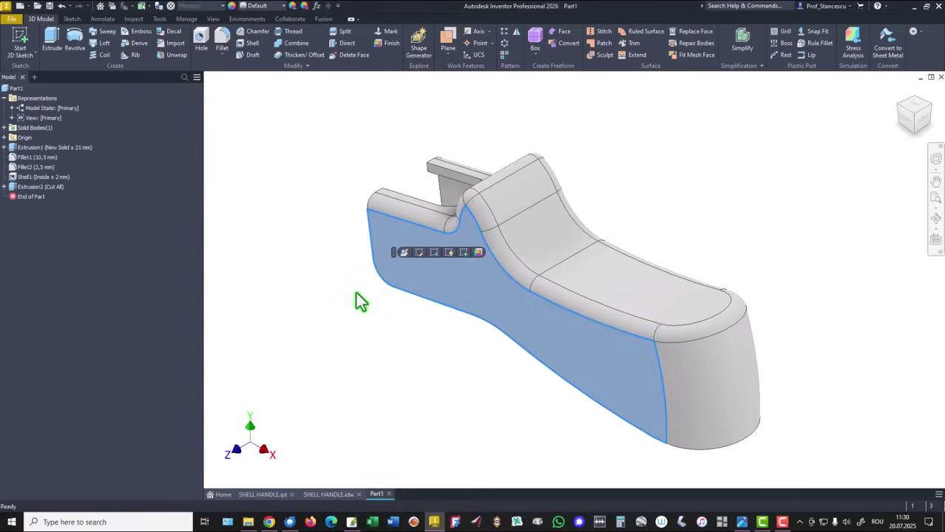
{"action": "left_click", "coordinate": [463, 255]}
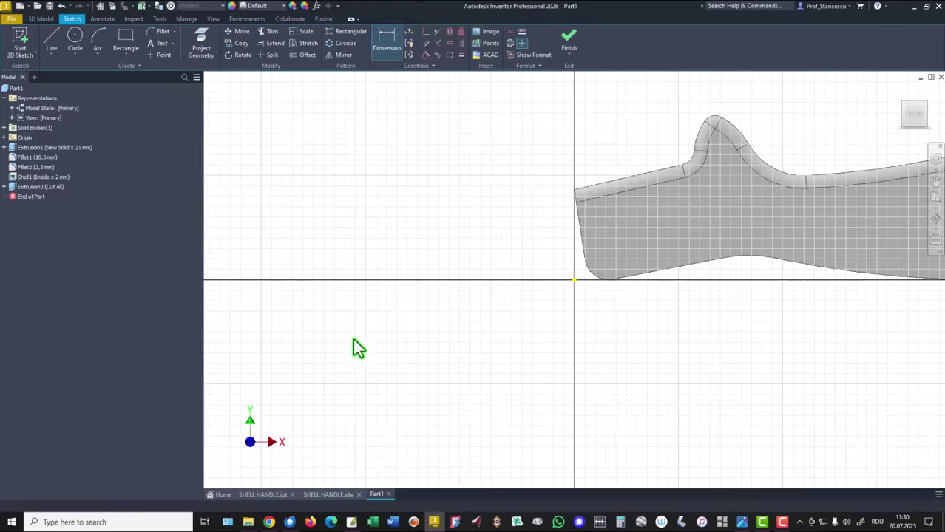
{"action": "left_click", "coordinate": [201, 47]}
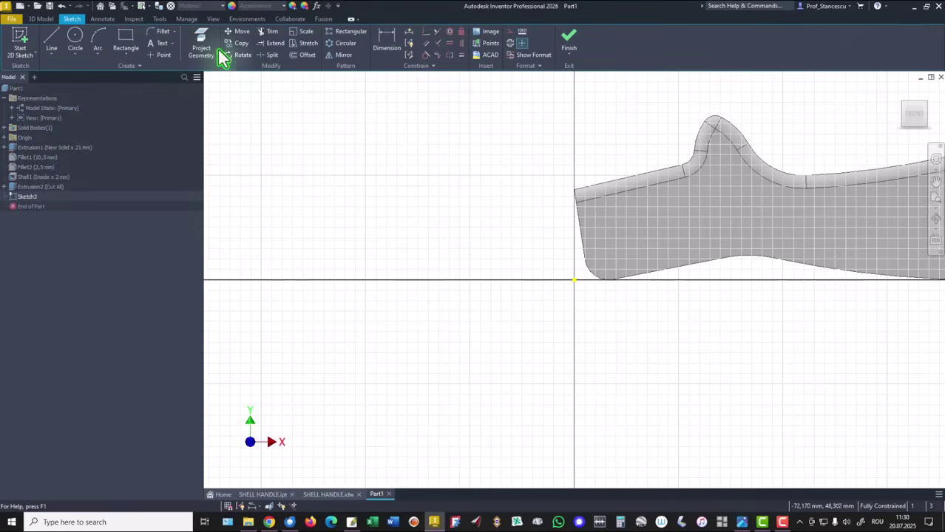
{"action": "left_click", "coordinate": [593, 273]}
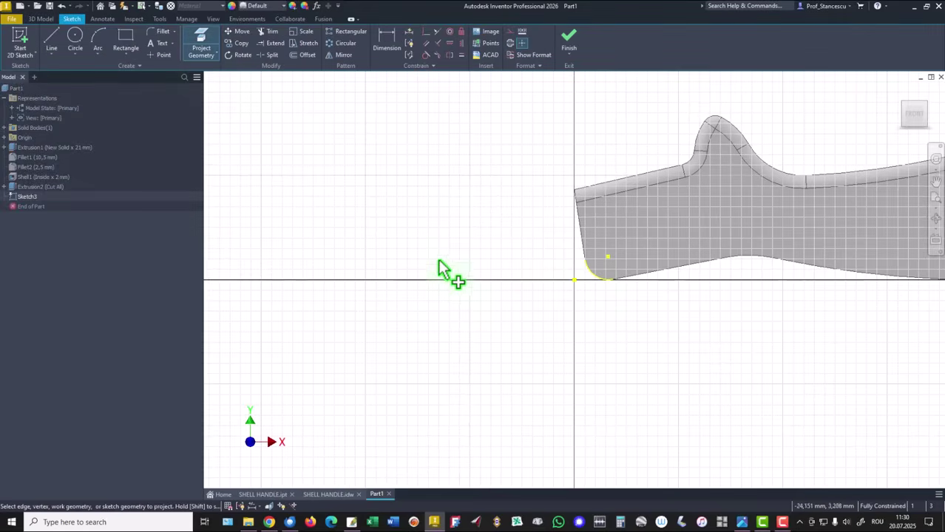
{"action": "left_click", "coordinate": [74, 39]}
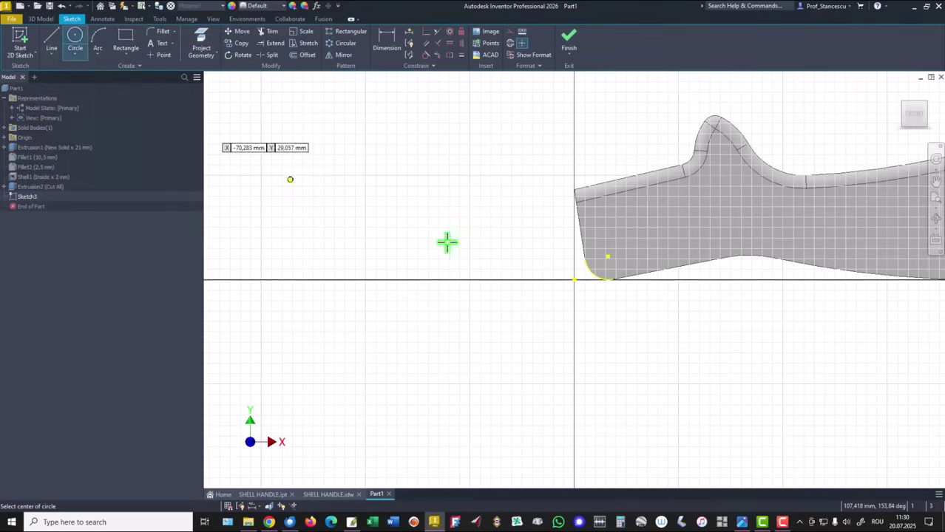
{"action": "left_click", "coordinate": [607, 254]}
{"action": "type", "text": "3,5"}
{"action": "key", "text": "Return"}
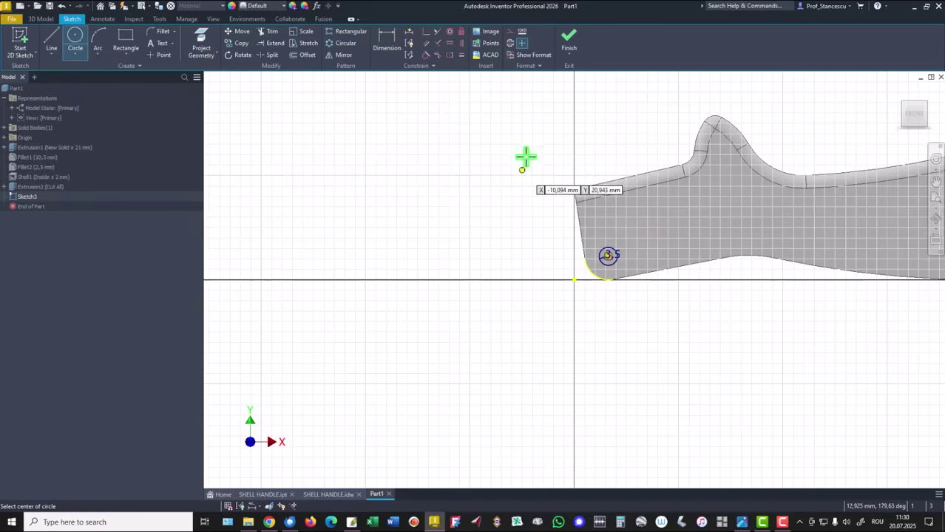
{"action": "left_click", "coordinate": [568, 41]}
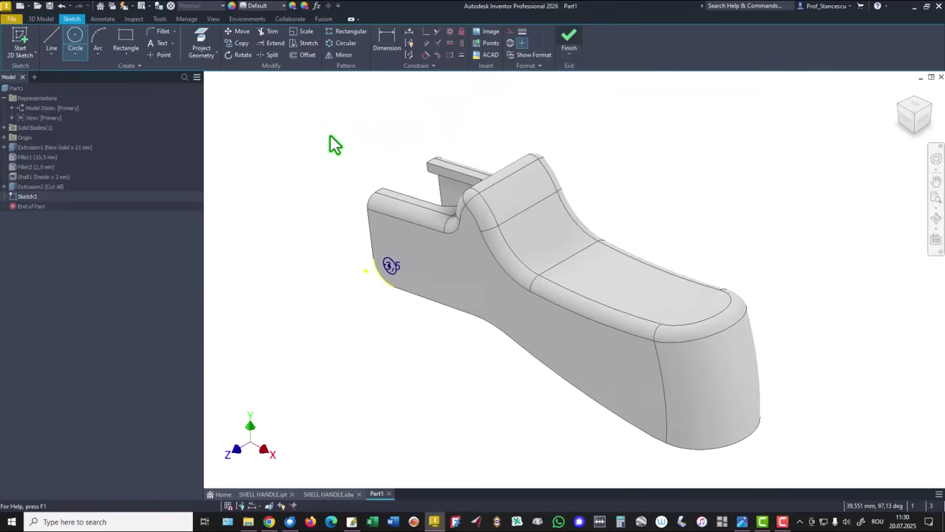
Step: Extrude the pin circle 1,5 mm, joining it to the prong
{"action": "left_click", "coordinate": [52, 38]}
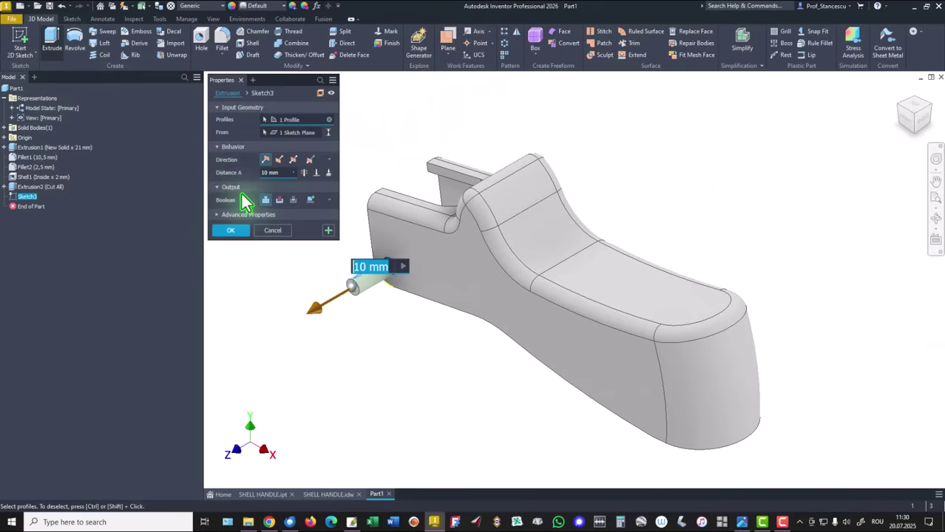
{"action": "type", "text": "1,"}
{"action": "key", "text": "Return"}
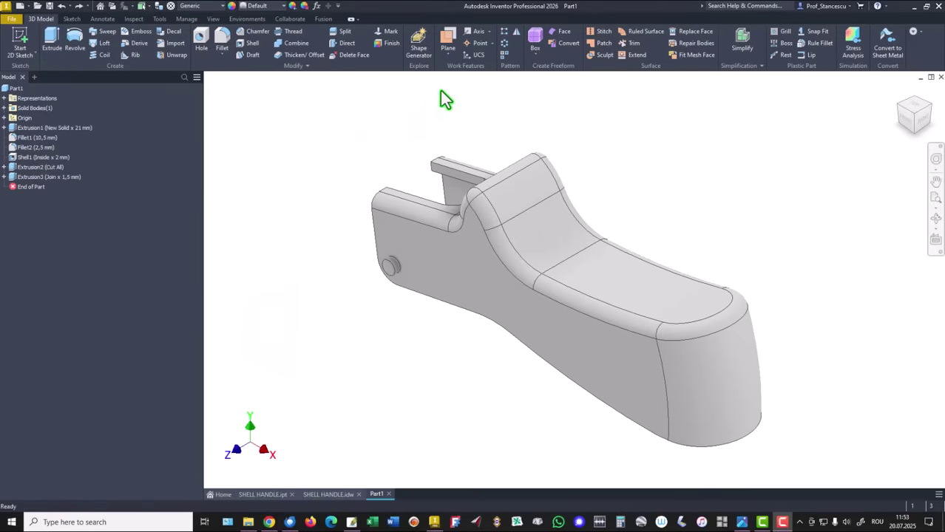
Step: Create Work Plane1 parallel to the XY Plane through a vertex, then zoom in on the slotted end
{"action": "left_click", "coordinate": [449, 45]}
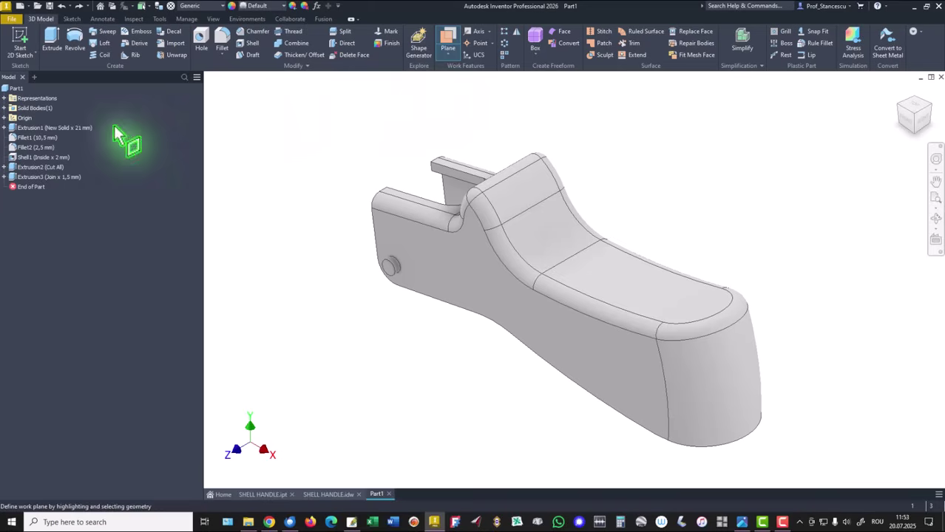
{"action": "left_click", "coordinate": [4, 118]}
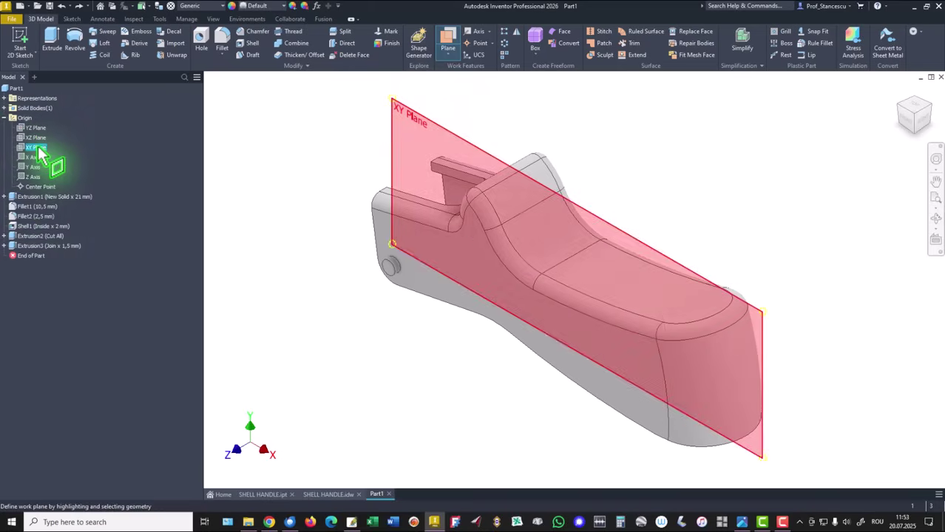
{"action": "left_click", "coordinate": [35, 148]}
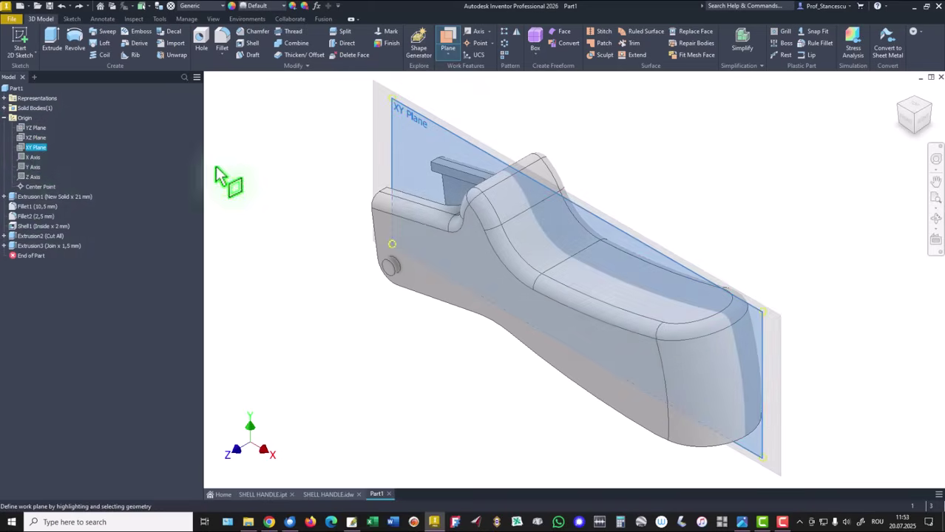
{"action": "left_click", "coordinate": [387, 192]}
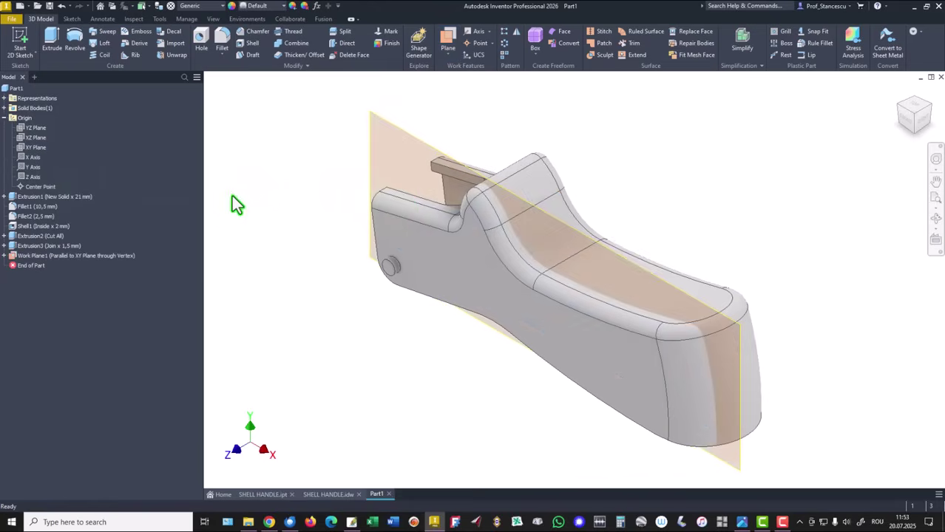
{"action": "key", "text": "F6"}
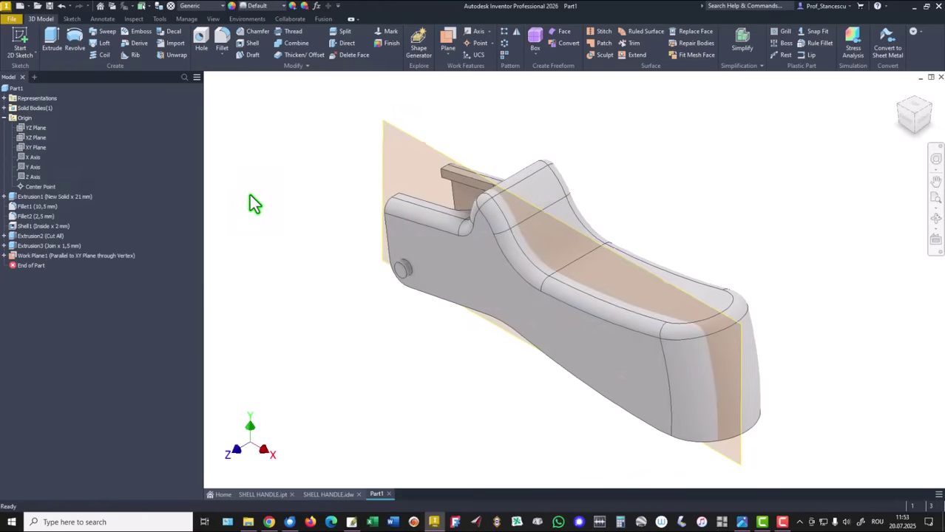
{"action": "middle_click_drag", "start_coordinate": [294, 197], "coordinate": [717, 177], "text": "shift"}
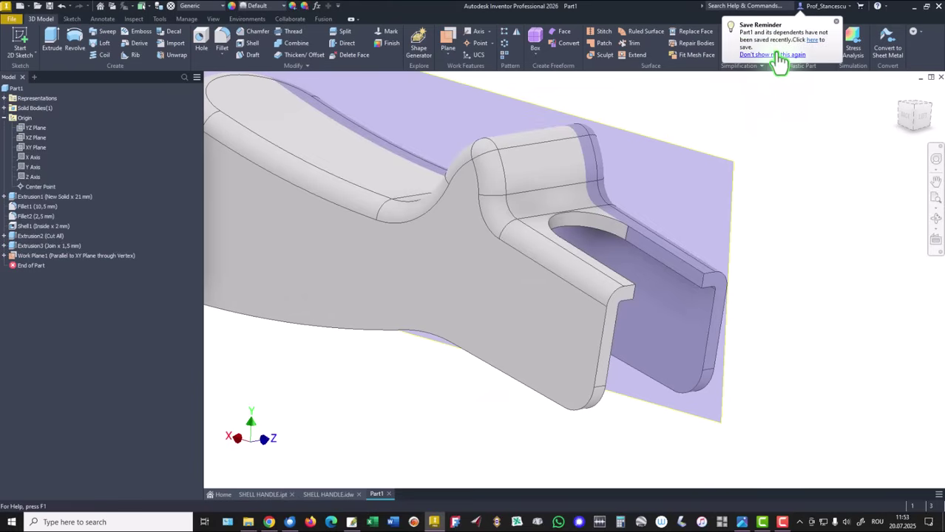
{"action": "left_click", "coordinate": [779, 55]}
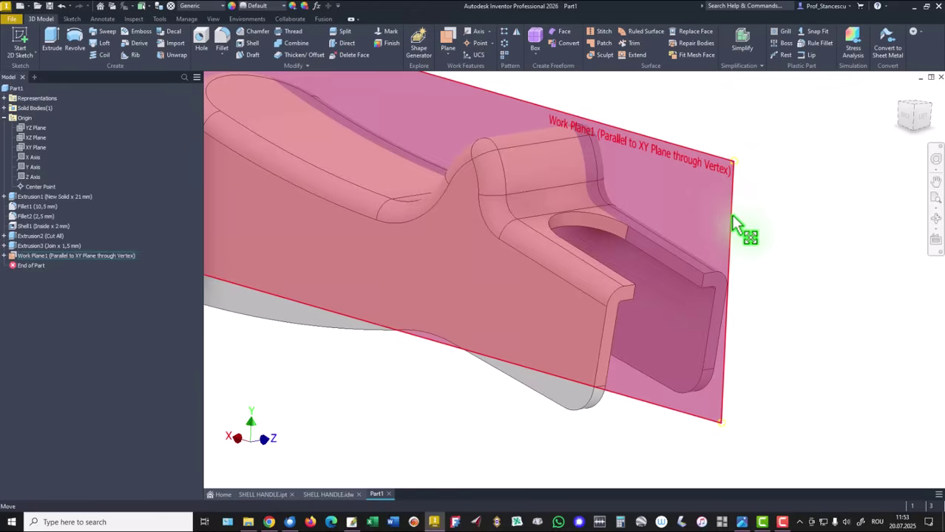
Step: Start a sliced sketch on Work Plane1 and project the corner arc and top and bottom edges
{"action": "left_click", "coordinate": [737, 216]}
{"action": "key", "text": "s"}
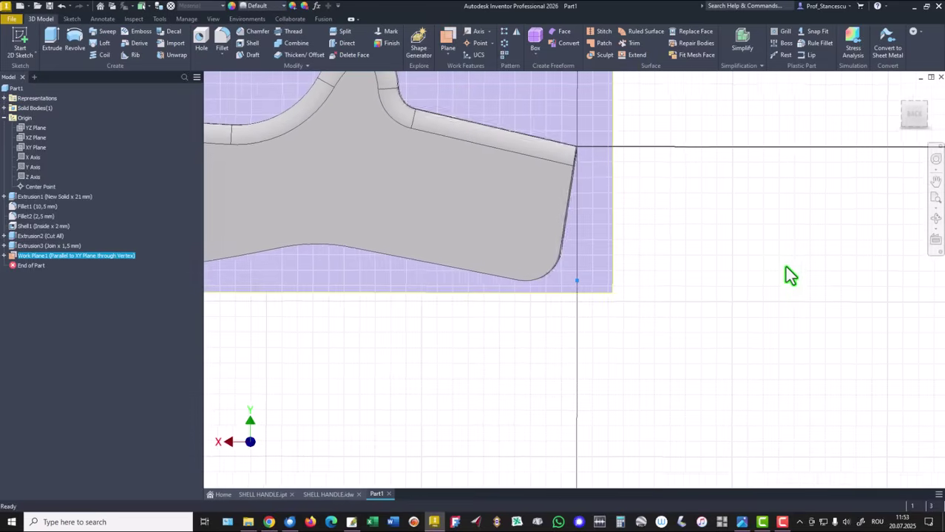
{"action": "key", "text": "F7"}
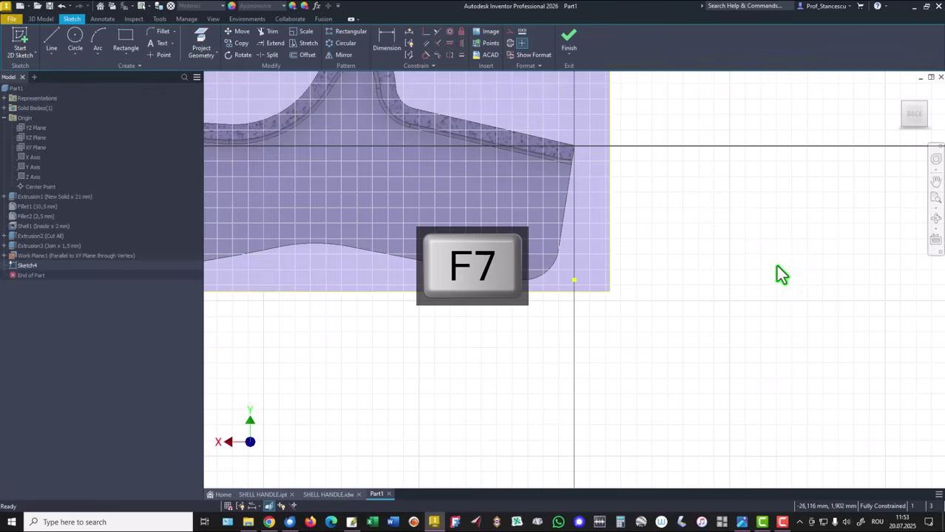
{"action": "left_click", "coordinate": [198, 46]}
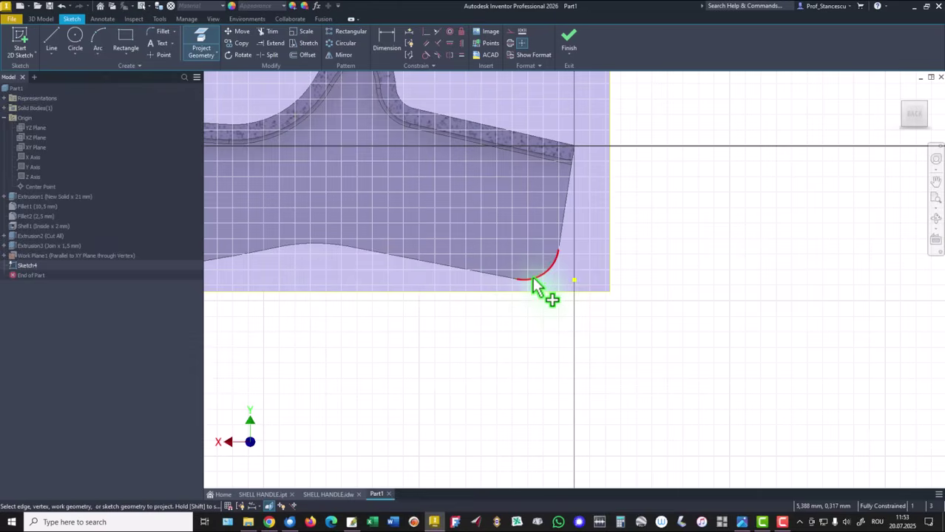
{"action": "left_click", "coordinate": [533, 281]}
{"action": "left_click", "coordinate": [487, 278]}
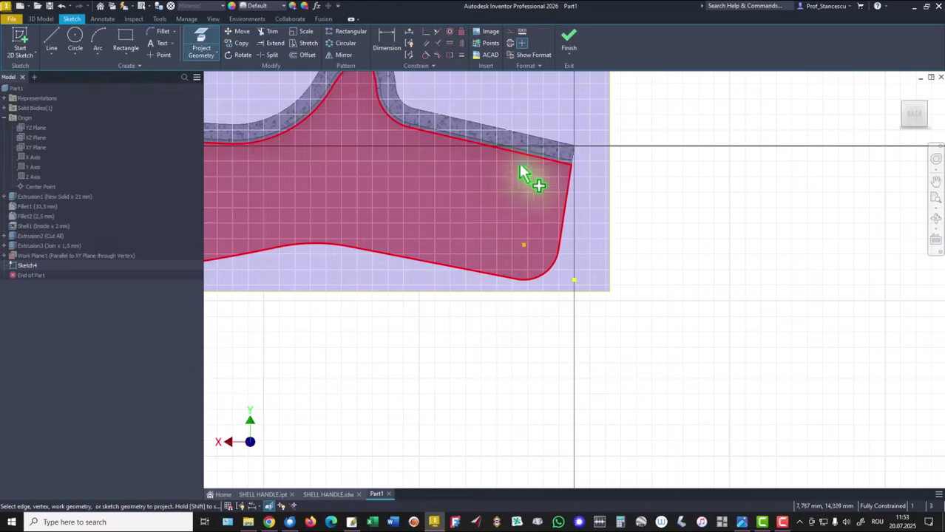
{"action": "left_click", "coordinate": [545, 161]}
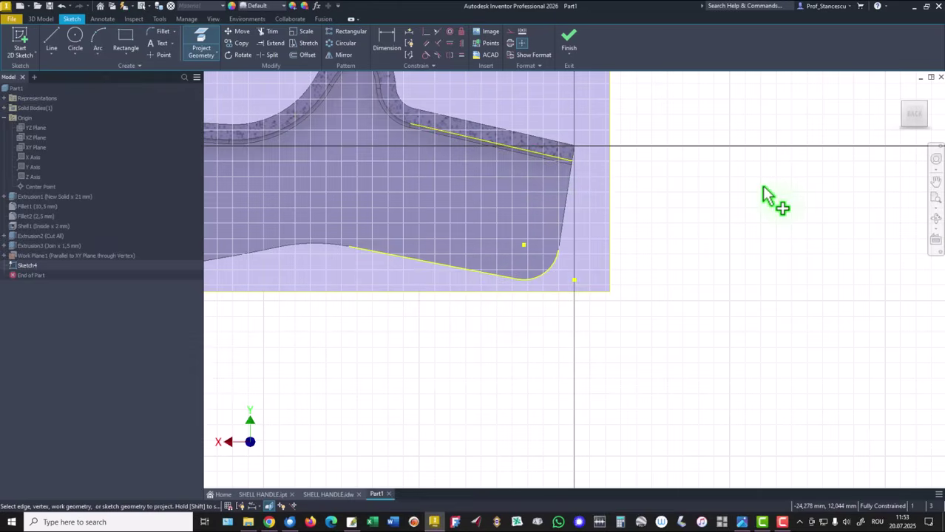
Step: Draw a tall narrow closed line rectangle from the top edge down below the part
{"action": "left_click", "coordinate": [52, 45]}
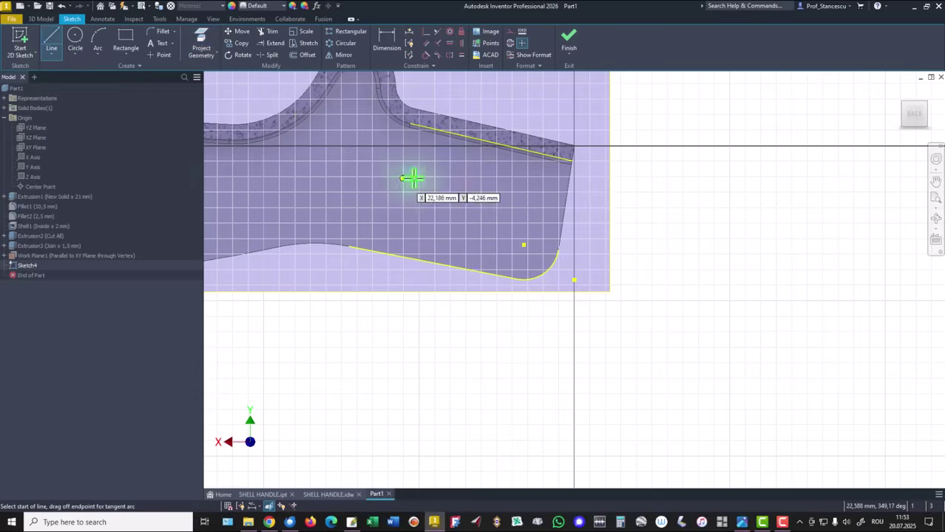
{"action": "left_click", "coordinate": [503, 149]}
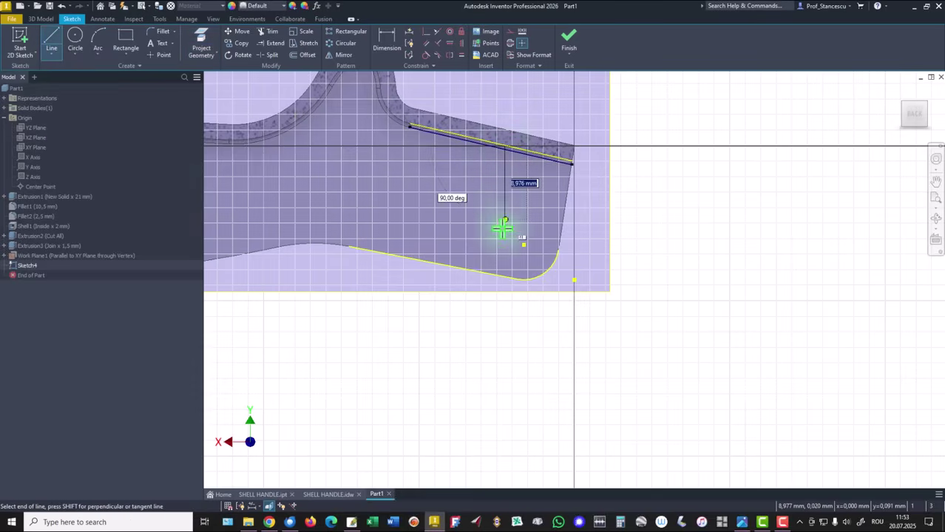
{"action": "left_click", "coordinate": [503, 314]}
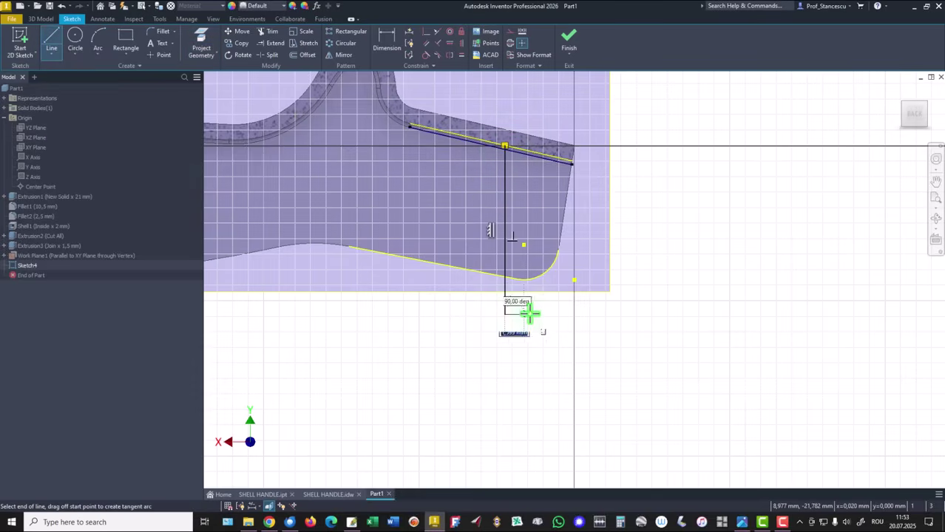
{"action": "left_click", "coordinate": [550, 314]}
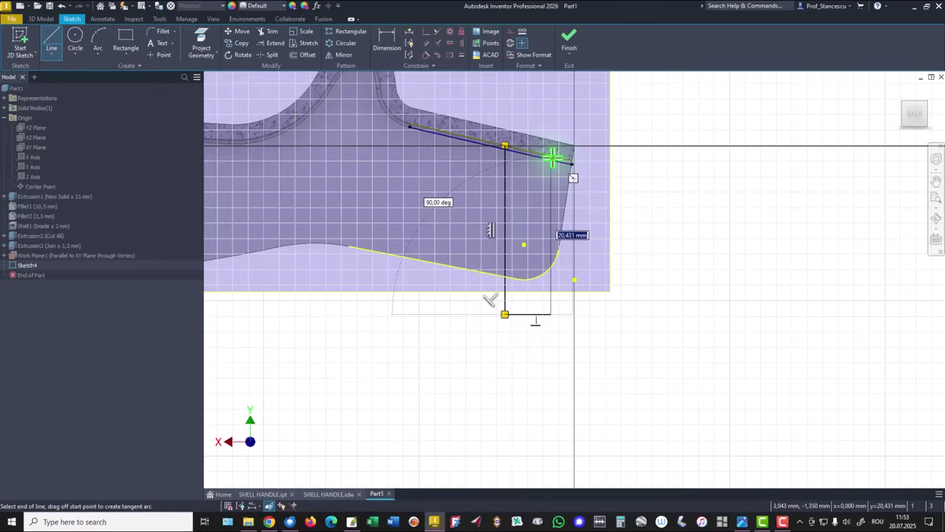
{"action": "double_click", "coordinate": [550, 157]}
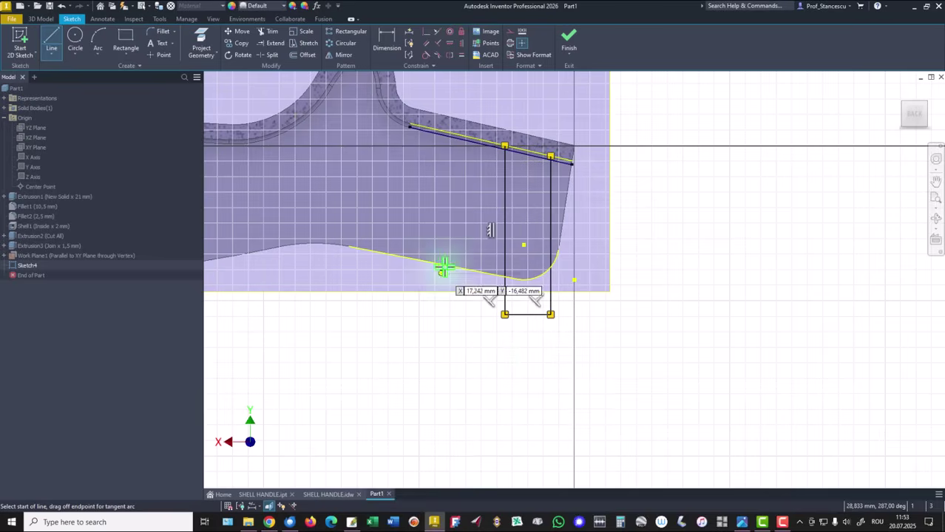
{"action": "left_click", "coordinate": [504, 314]}
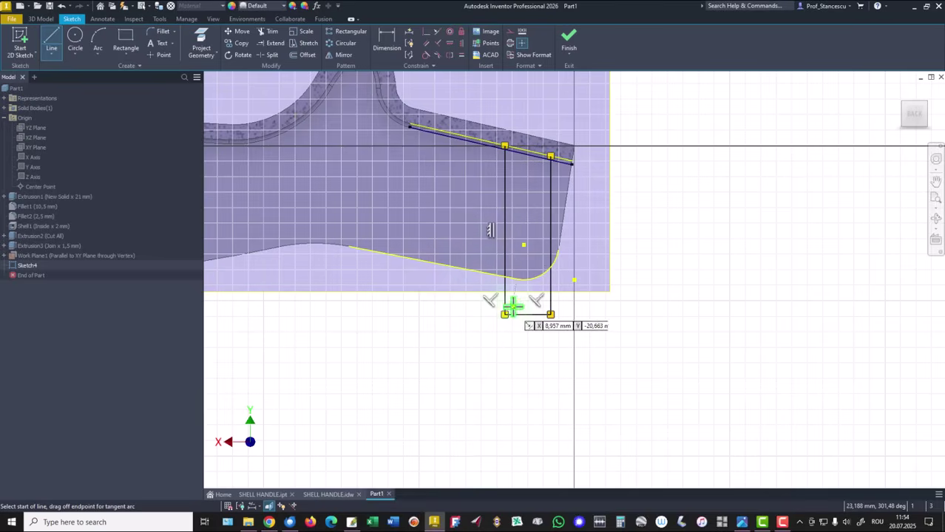
{"action": "double_click", "coordinate": [550, 314]}
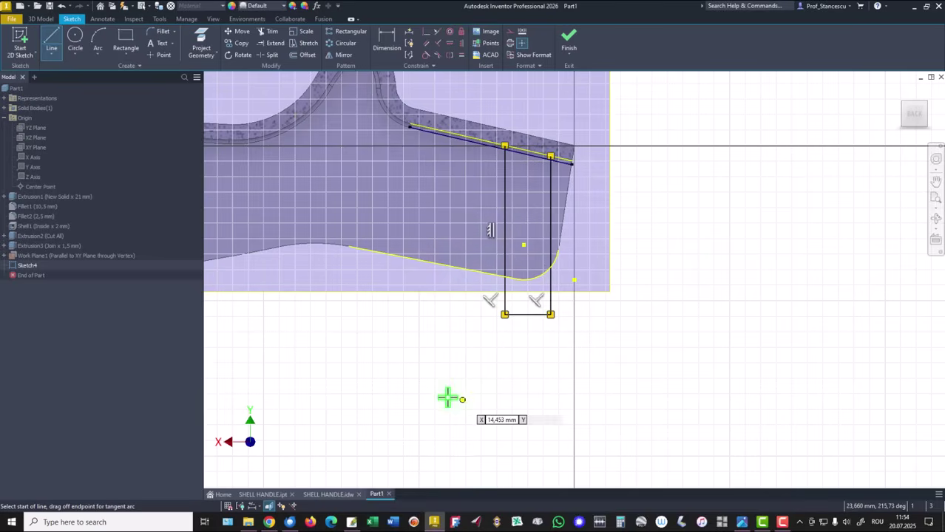
{"action": "right_click", "coordinate": [414, 356]}
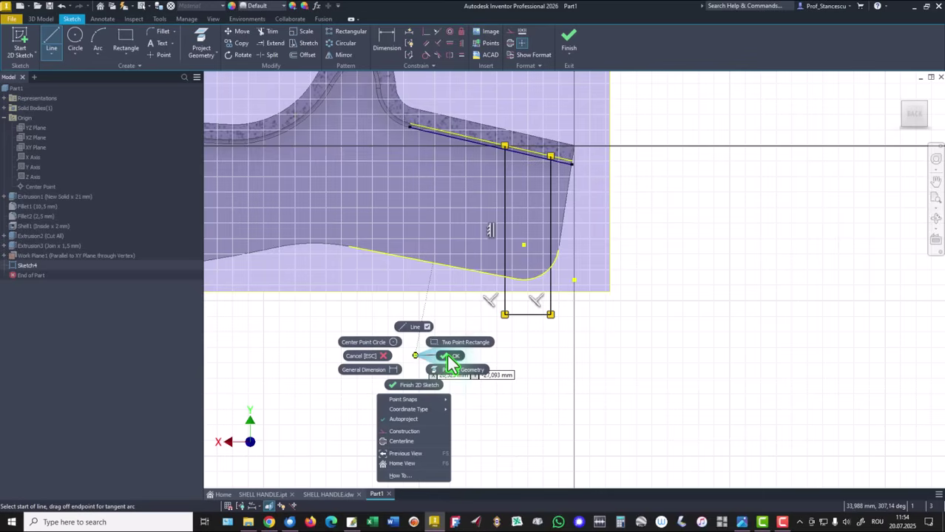
{"action": "left_click", "coordinate": [448, 360]}
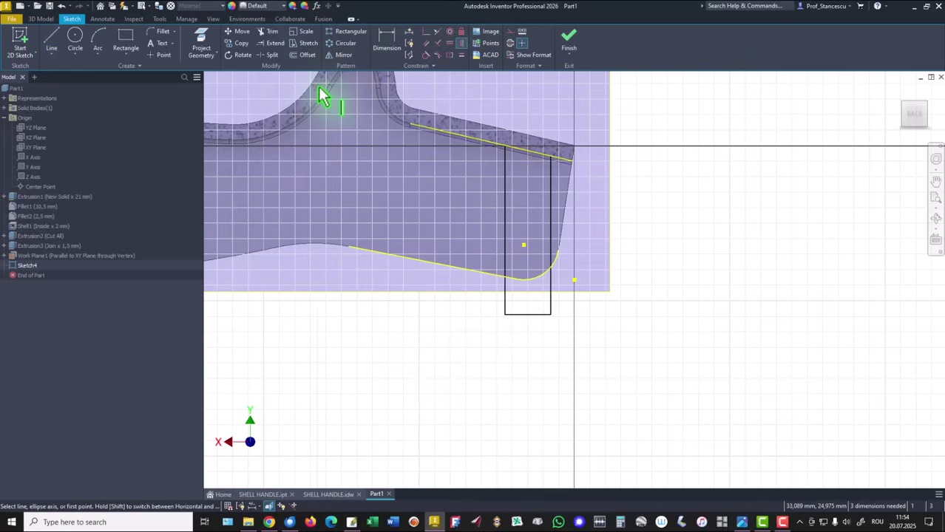
Step: Align the rectangle's bottom midpoint vertically under the arc centre, dimension it 6 mm wide, and finish
{"action": "left_click", "coordinate": [461, 44]}
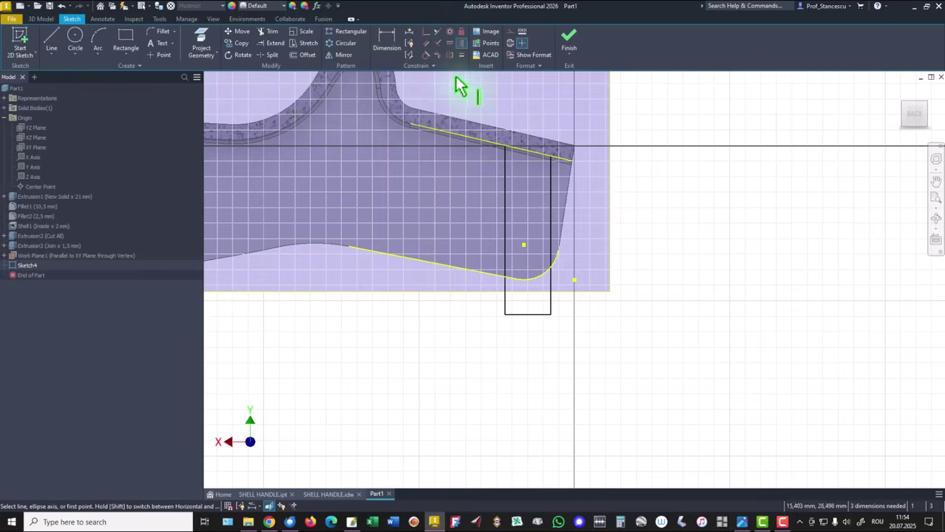
{"action": "left_click", "coordinate": [524, 244]}
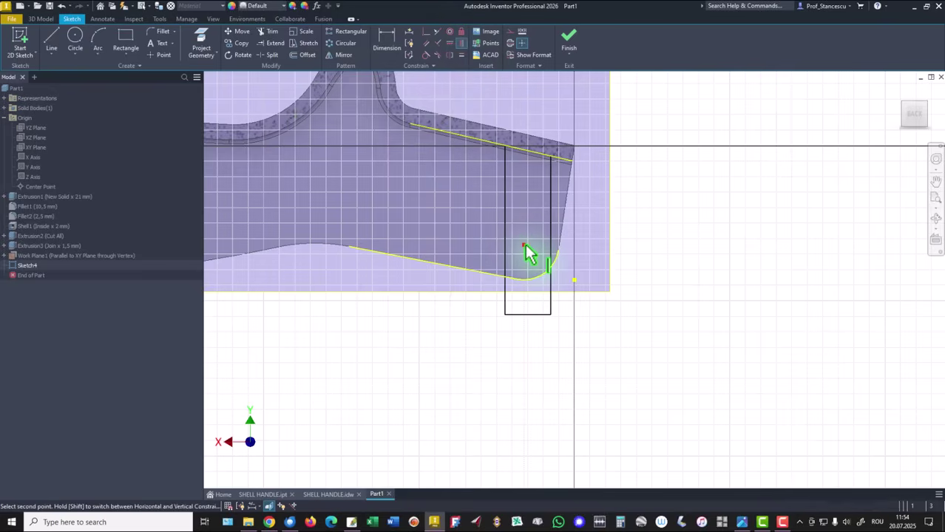
{"action": "left_click", "coordinate": [528, 314]}
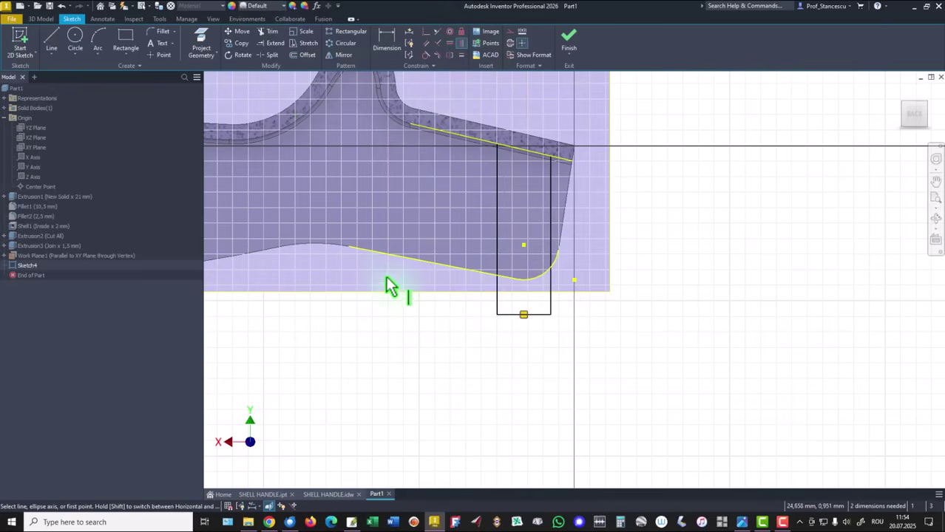
{"action": "left_click", "coordinate": [385, 51]}
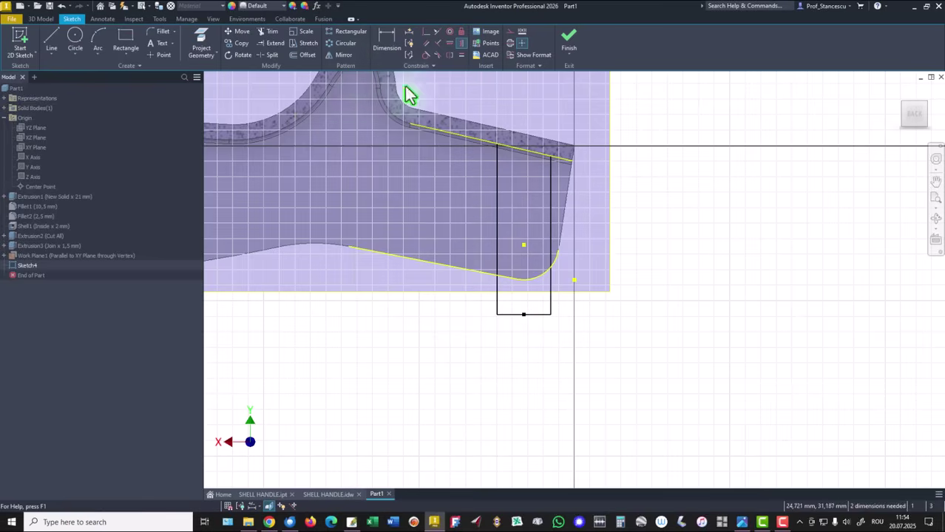
{"action": "left_click", "coordinate": [536, 316]}
{"action": "left_click", "coordinate": [523, 348]}
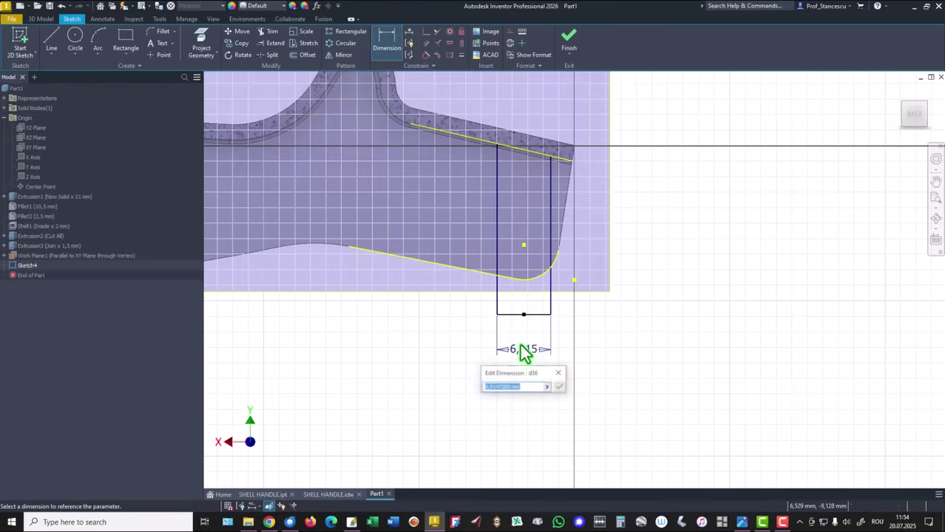
{"action": "type", "text": "6"}
{"action": "key", "text": "Return"}
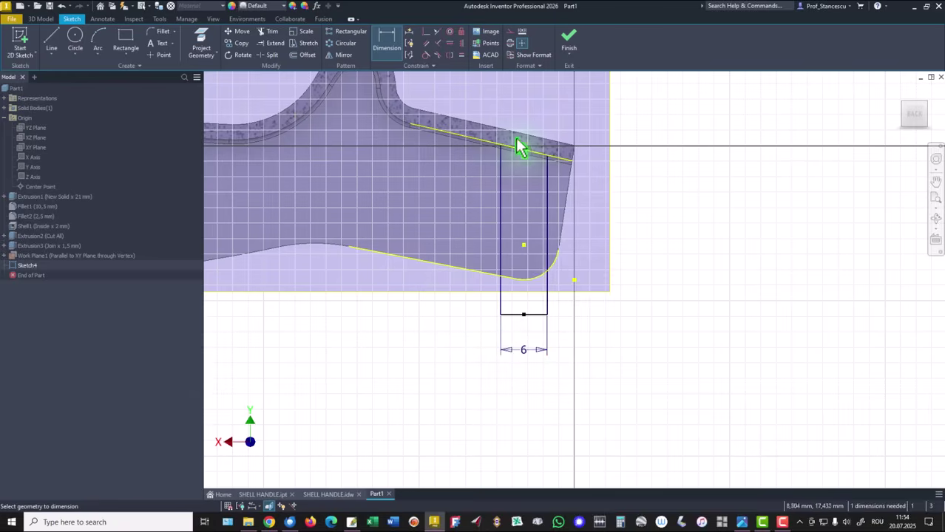
{"action": "left_click", "coordinate": [575, 42]}
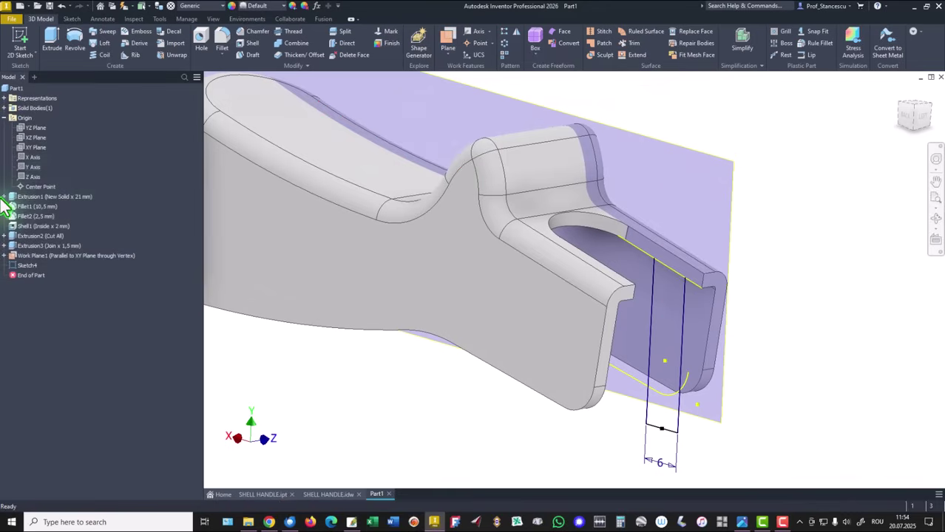
Step: Extrude the 6 mm rectangle, flipped toward the slot, To Next to join a rib
{"action": "left_click", "coordinate": [53, 41]}
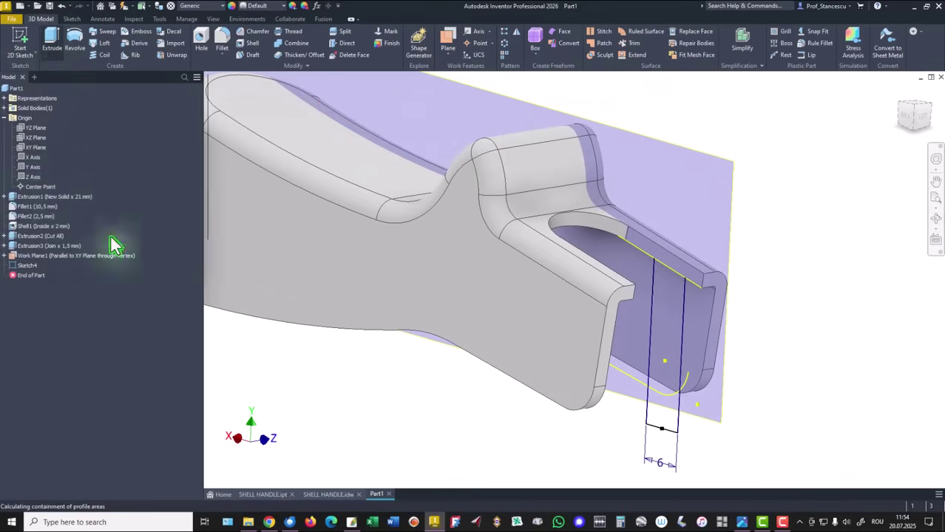
{"action": "left_click", "coordinate": [669, 353]}
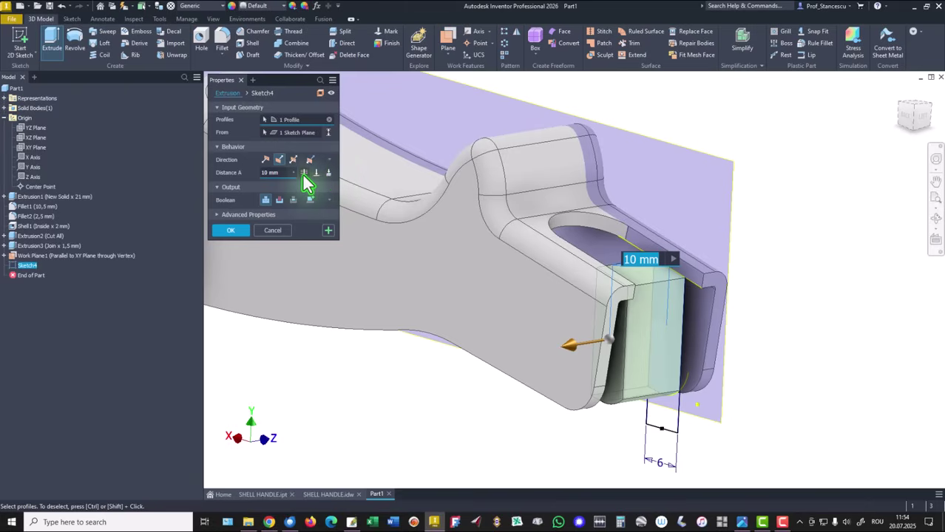
{"action": "left_click", "coordinate": [266, 159]}
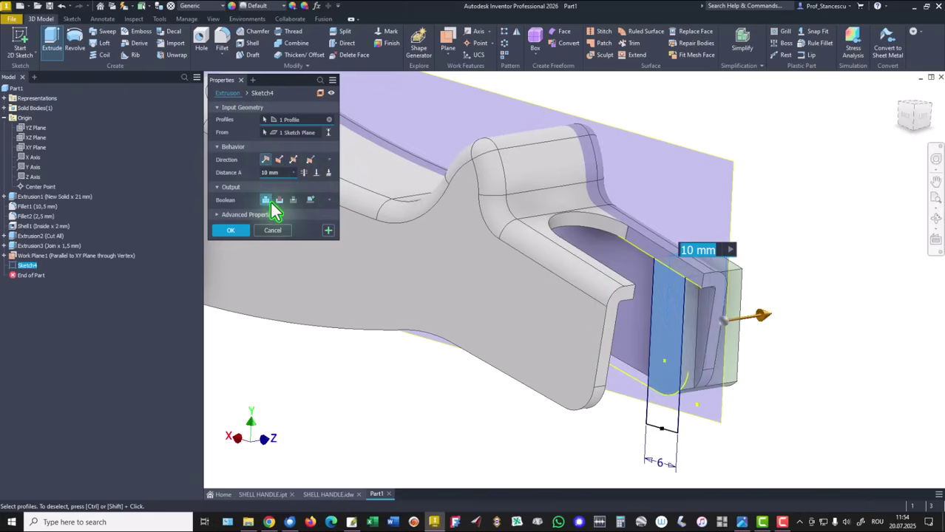
{"action": "left_click", "coordinate": [328, 172]}
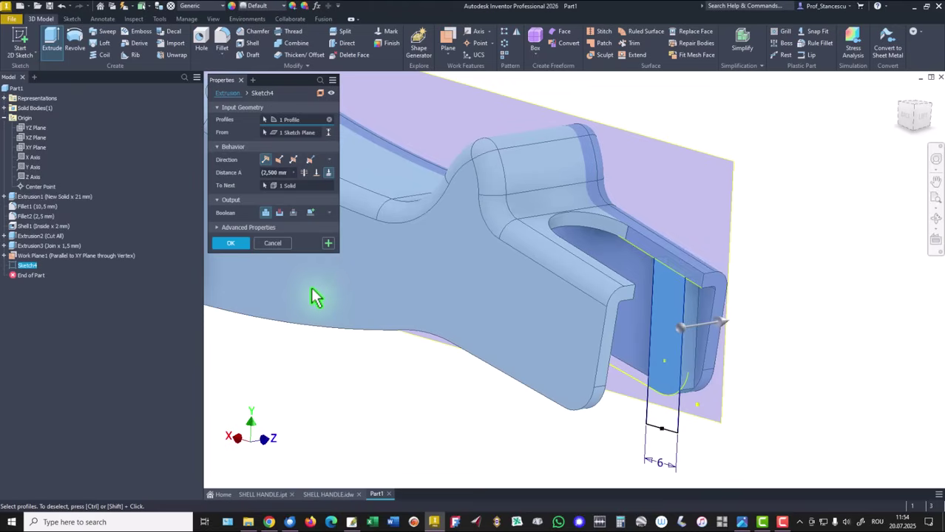
{"action": "left_click", "coordinate": [232, 244]}
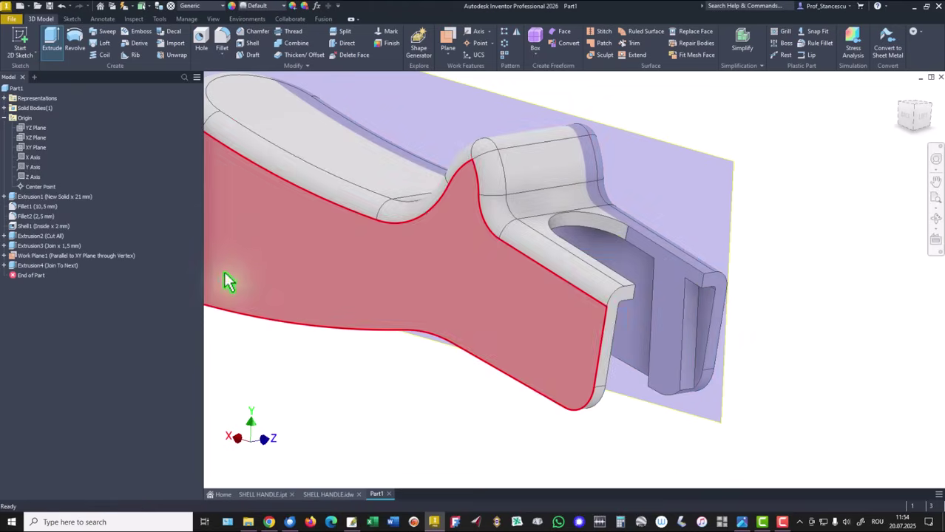
Step: Hide Work Plane1 and return to the Home view
{"action": "right_click", "coordinate": [736, 200]}
{"action": "left_click", "coordinate": [773, 216]}
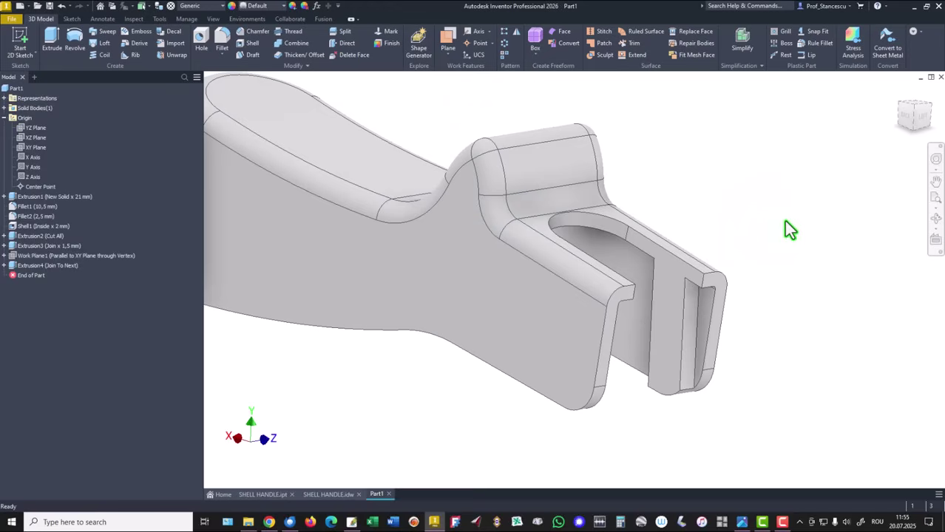
{"action": "key", "text": "F6"}
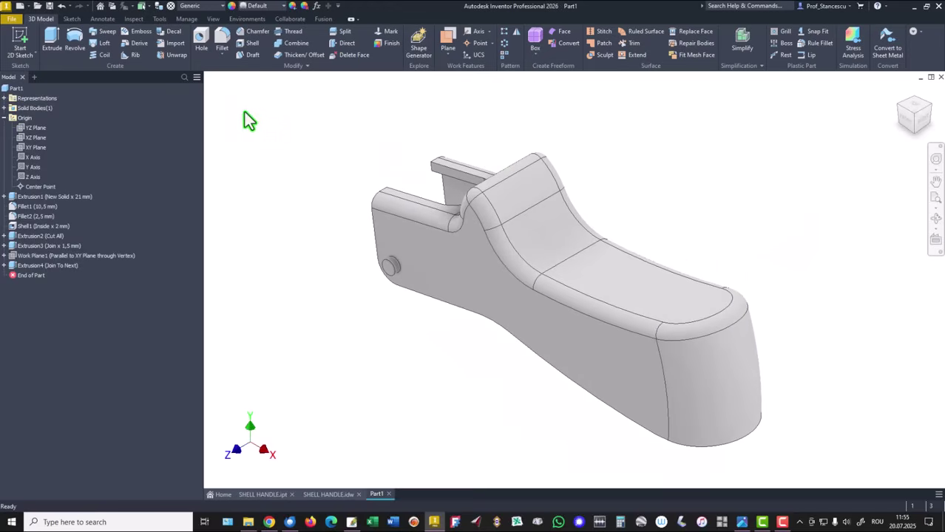
Step: Mirror the Extrusion3 pin and Extrusion4 rib across the Origin XY Plane
{"action": "left_click", "coordinate": [515, 32]}
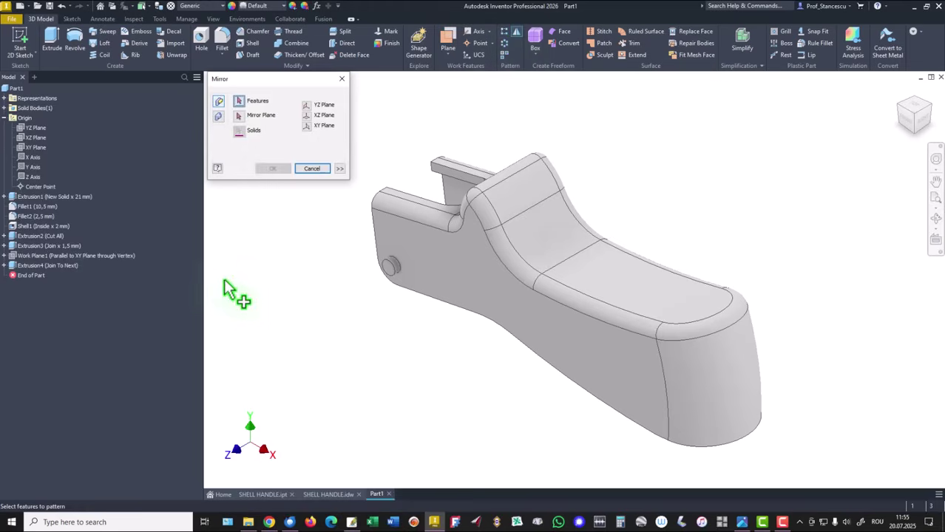
{"action": "left_click", "coordinate": [46, 266]}
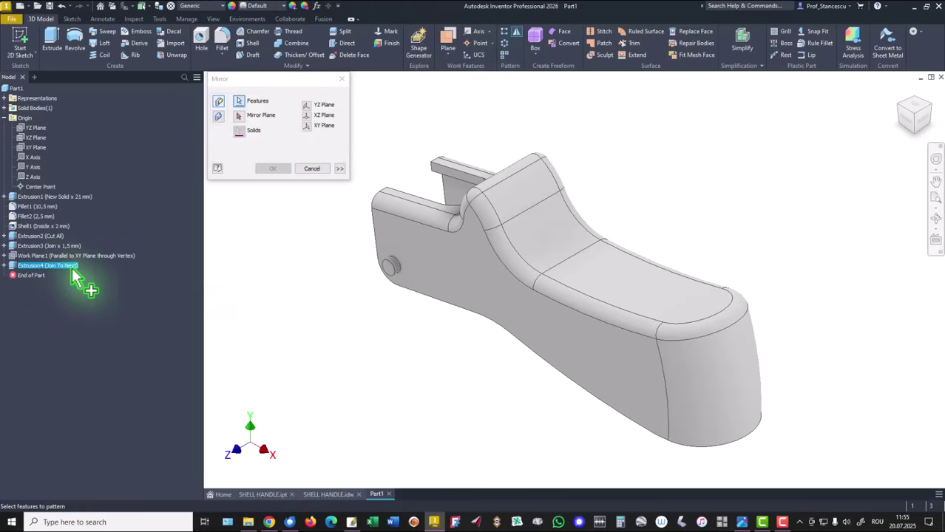
{"action": "left_click", "coordinate": [27, 247]}
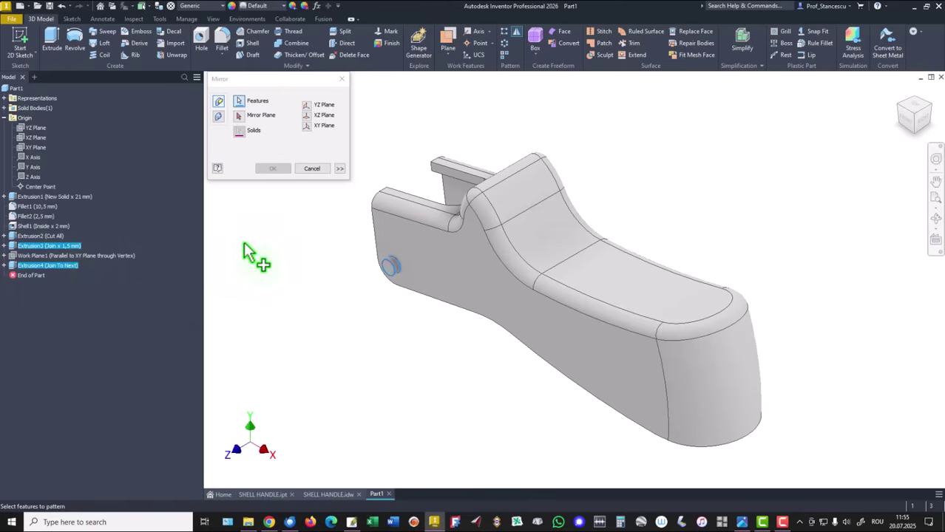
{"action": "left_click", "coordinate": [238, 116]}
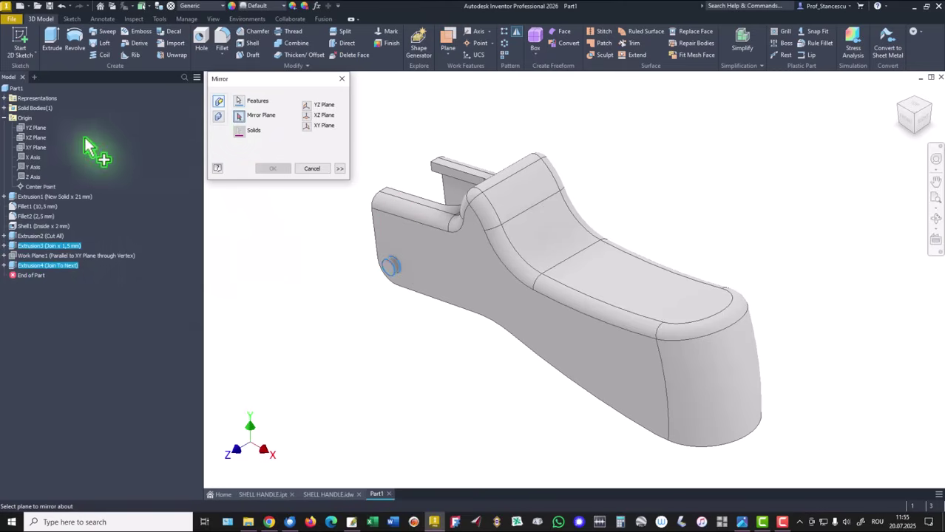
{"action": "left_click", "coordinate": [34, 148]}
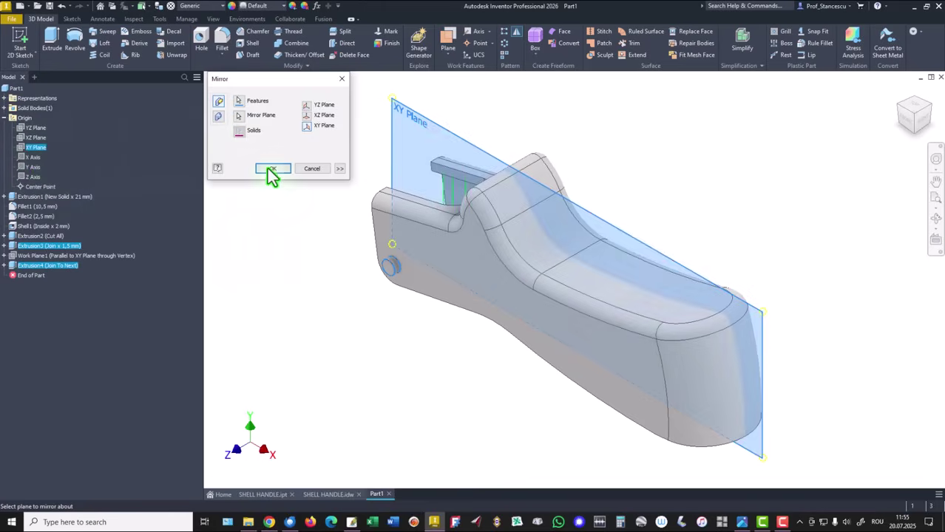
{"action": "middle_click_drag", "start_coordinate": [292, 263], "coordinate": [383, 188], "text": "shift"}
{"action": "key", "text": "F6"}
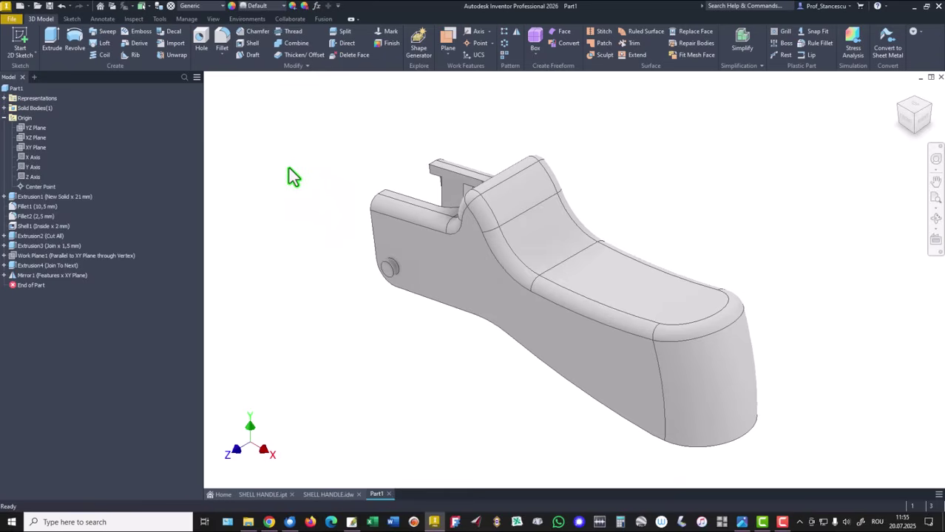
{"action": "left_click", "coordinate": [5, 119]}
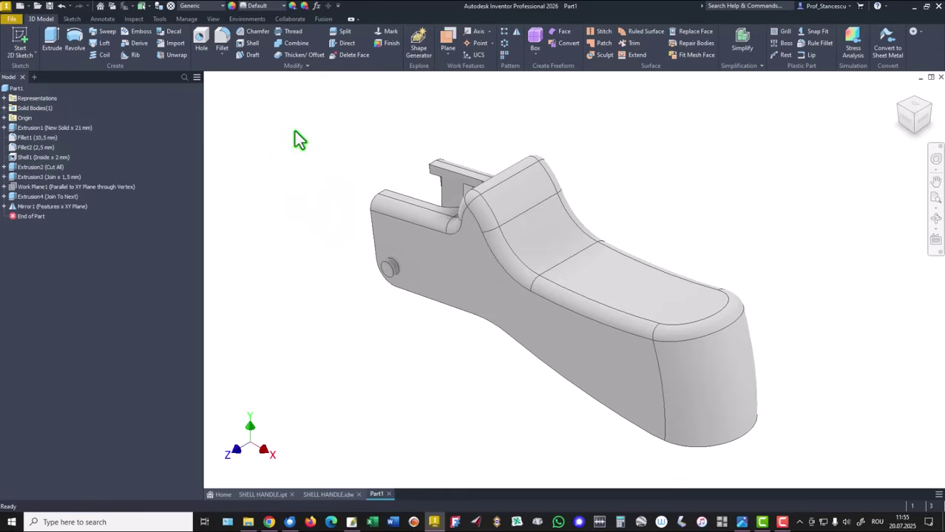
{"action": "left_click", "coordinate": [18, 89]}
Step: Update Part1's physical iProperties and copy the 11132,283 mm^3 volume value
{"action": "right_click", "coordinate": [23, 94]}
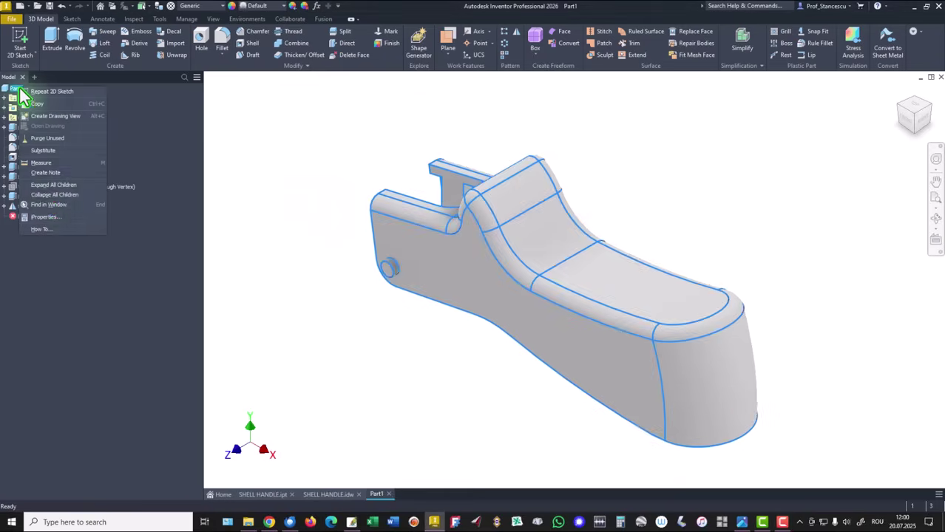
{"action": "left_click", "coordinate": [45, 217]}
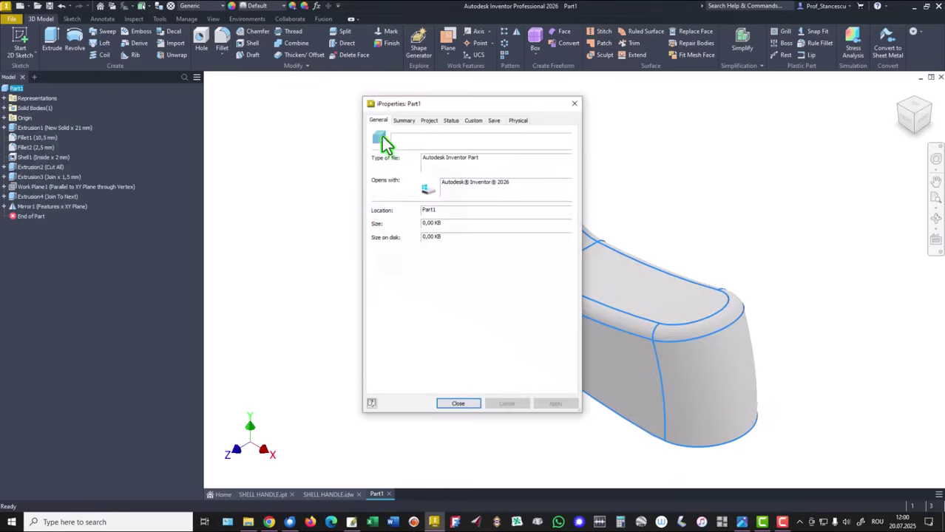
{"action": "left_click", "coordinate": [516, 121]}
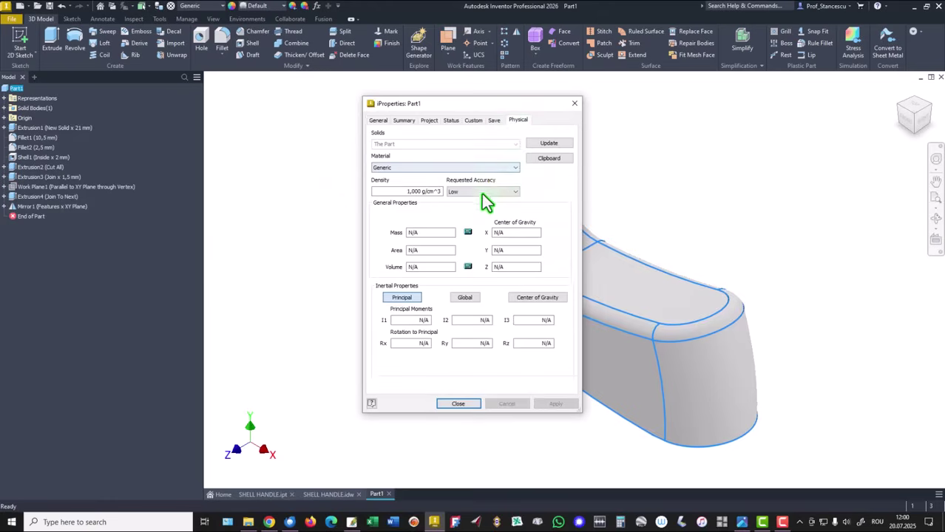
{"action": "left_click", "coordinate": [547, 144]}
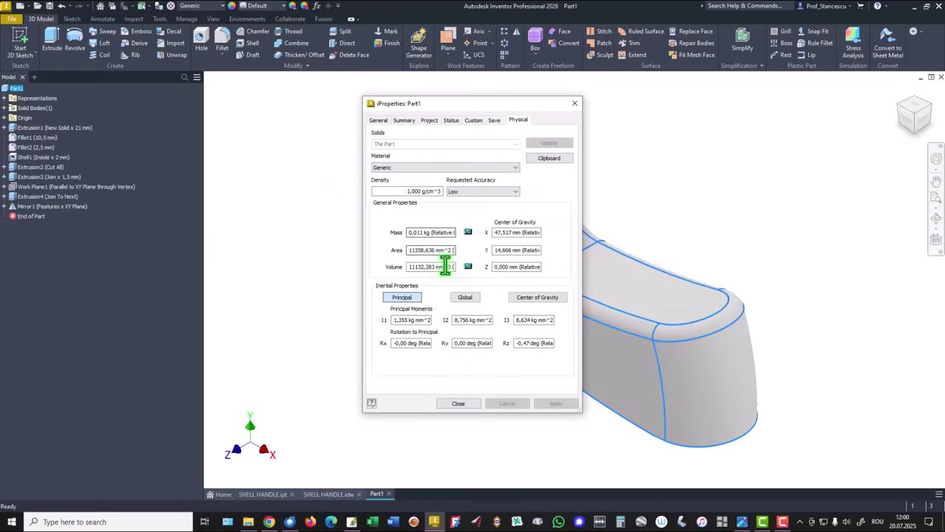
{"action": "left_click_drag", "start_coordinate": [448, 267], "coordinate": [371, 264]}
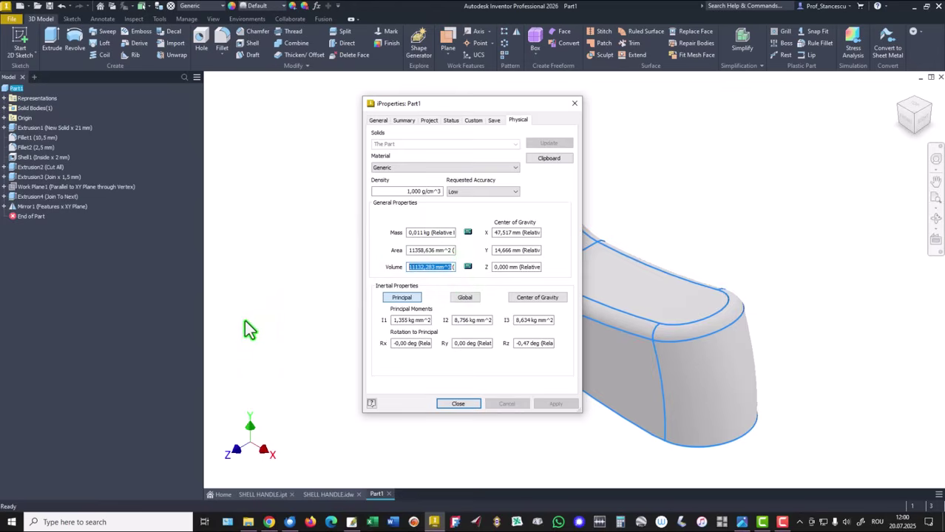
{"action": "key", "text": "ctrl+c"}
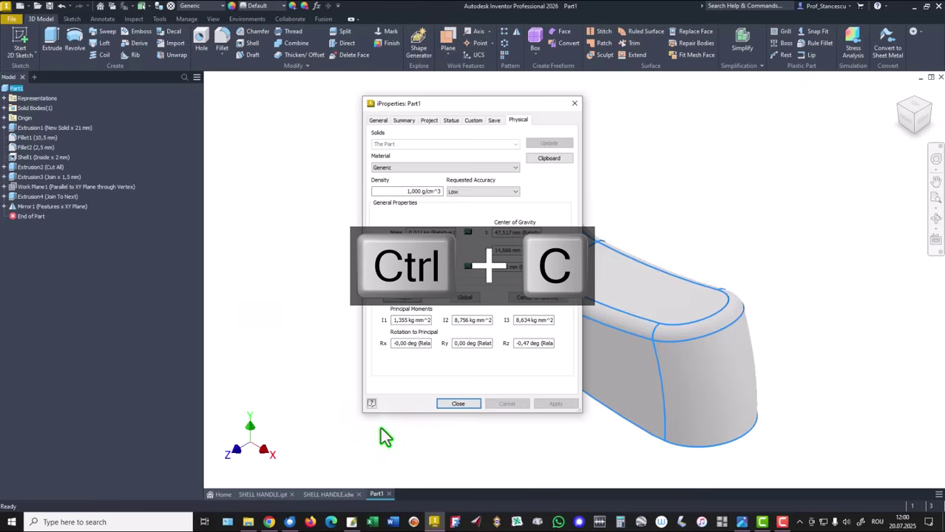
{"action": "left_click", "coordinate": [462, 404]}
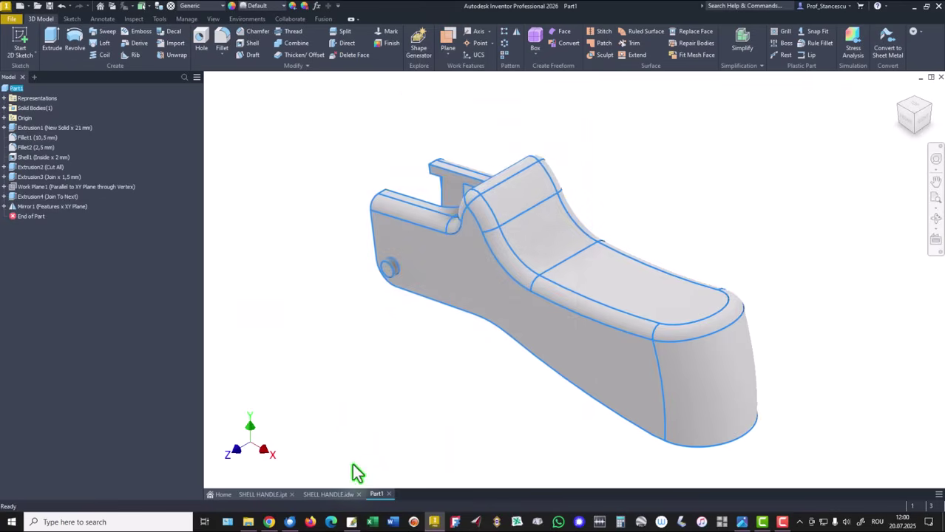
{"action": "left_click", "coordinate": [330, 497]}
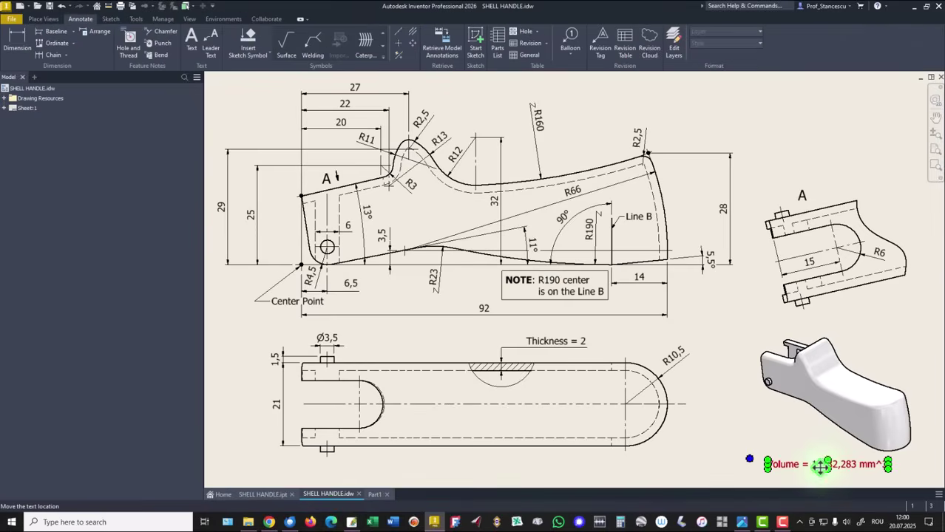
{"action": "double_click", "coordinate": [792, 457]}
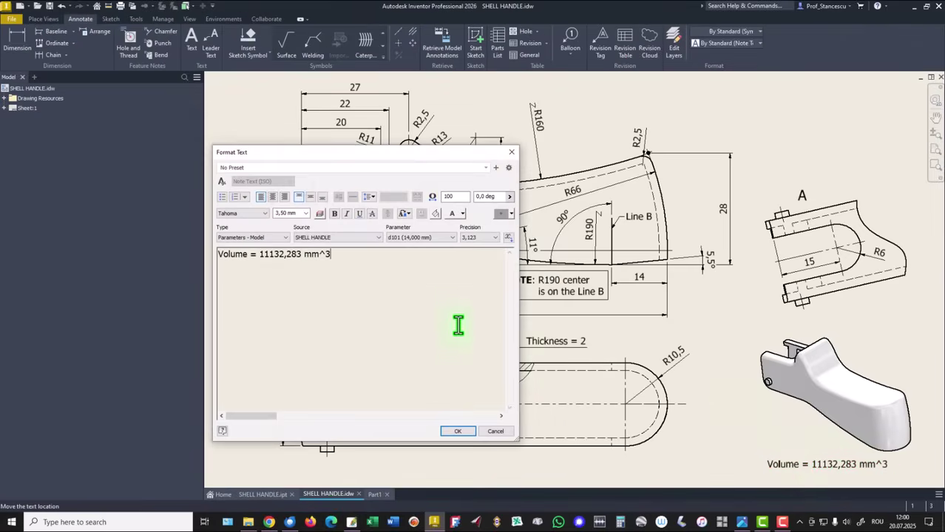
{"action": "key", "text": "Return"}
{"action": "key", "text": "ctrl+v"}
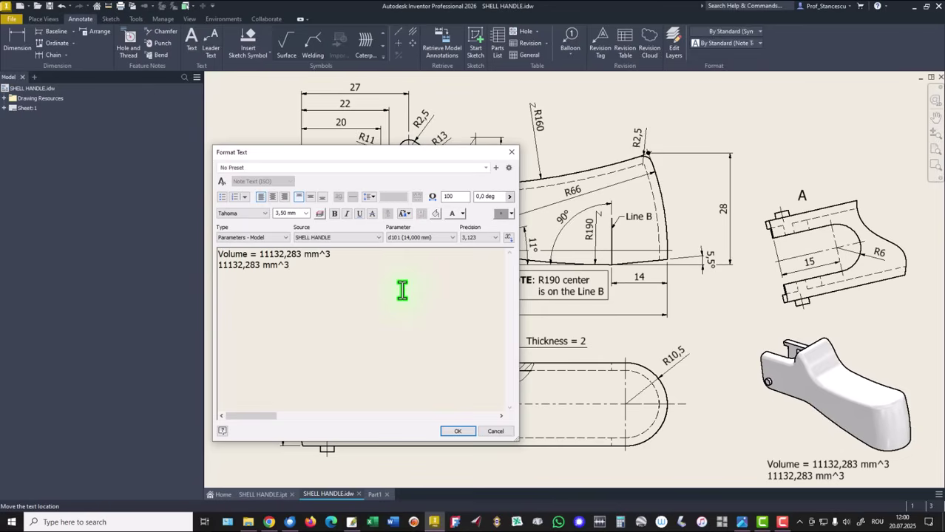
{"action": "left_click", "coordinate": [495, 433]}
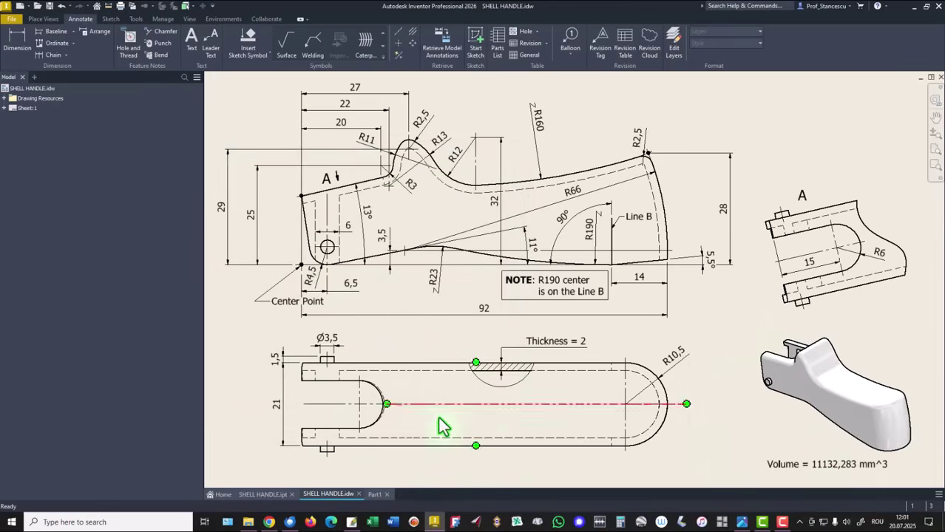
{"action": "left_click", "coordinate": [375, 495]}
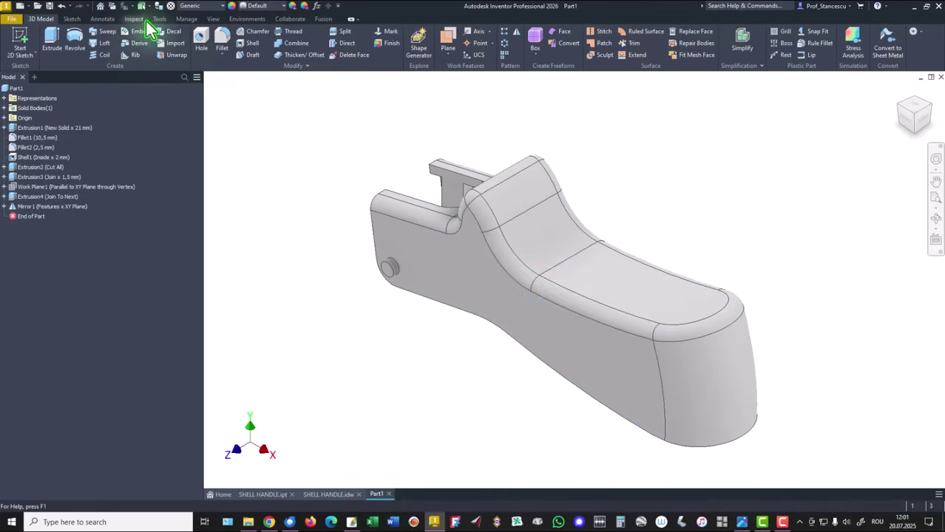
Step: Assign ABS Plastic as the part's material
{"action": "left_click", "coordinate": [201, 6]}
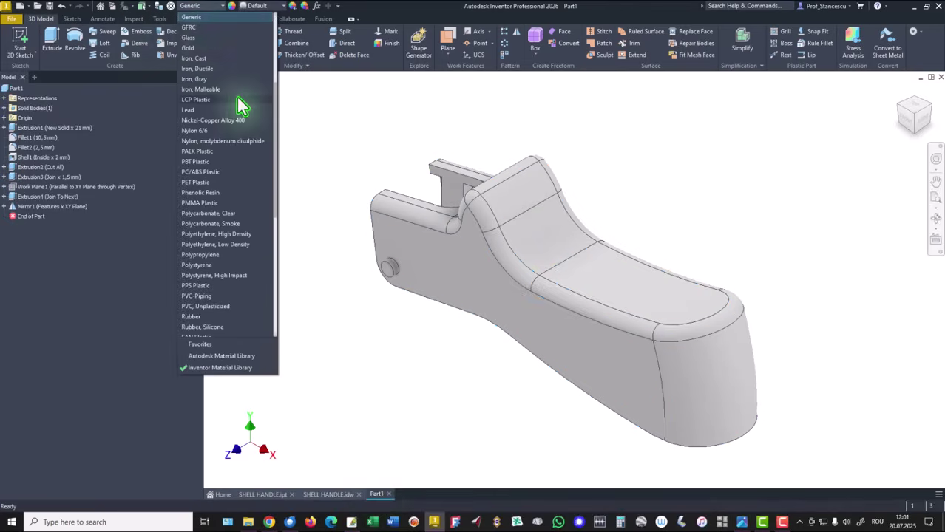
{"action": "scroll", "coordinate": [238, 101], "scroll_direction": "up", "scroll_amount": 5}
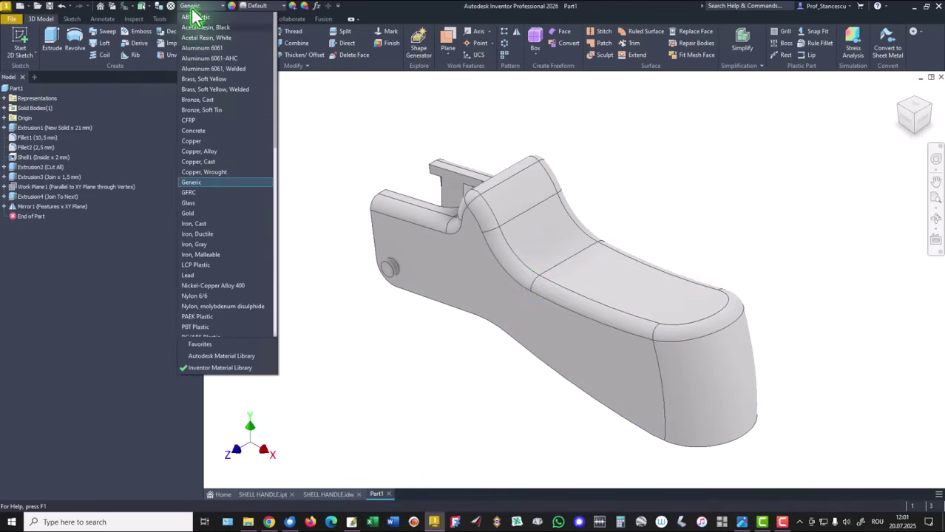
{"action": "left_click", "coordinate": [195, 16]}
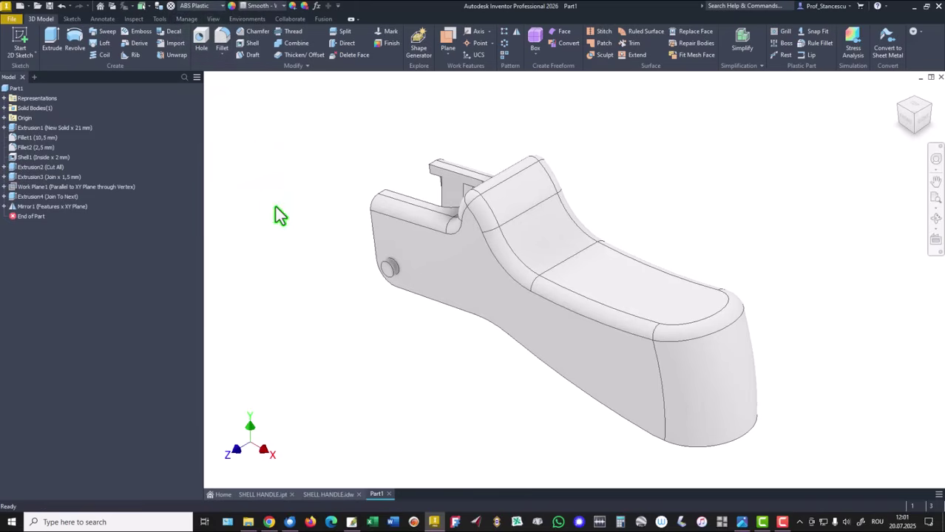
Step: Change the lighting style from Default IBL to Default Lights
{"action": "left_click", "coordinate": [212, 19]}
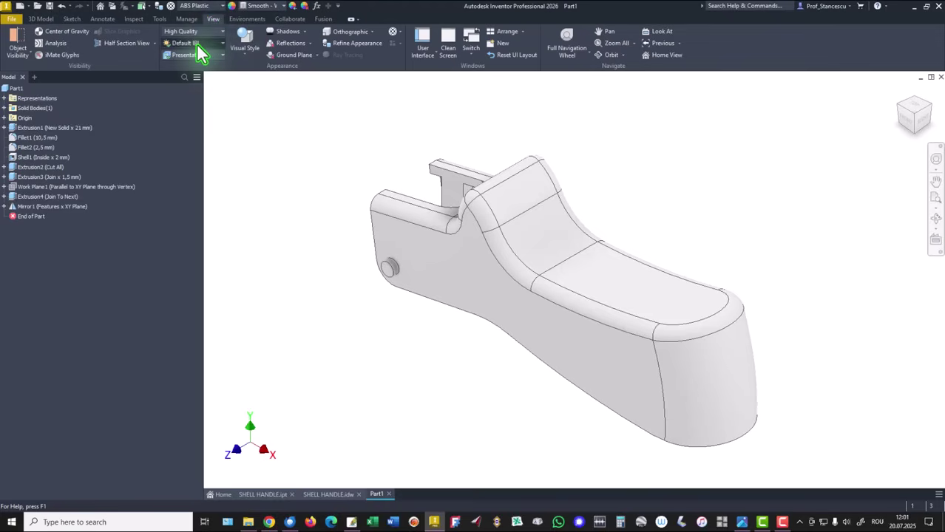
{"action": "left_click", "coordinate": [197, 45]}
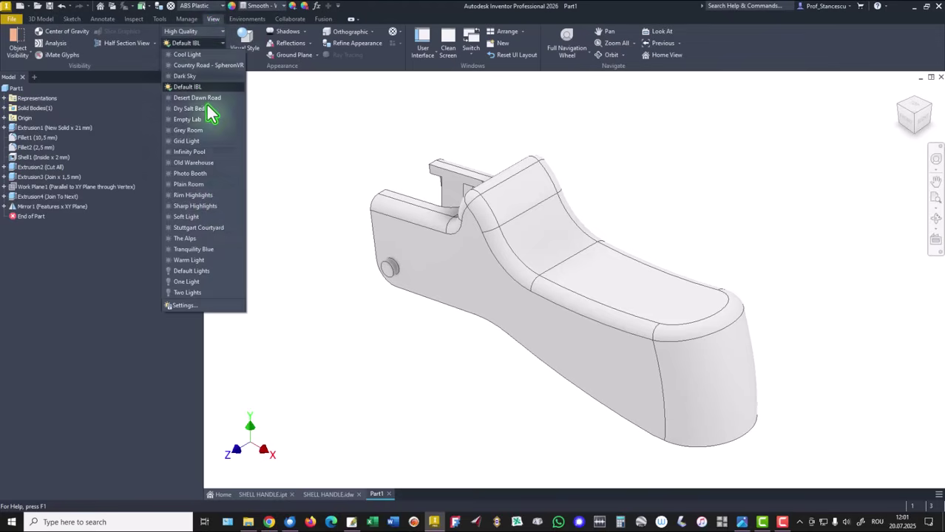
{"action": "left_click", "coordinate": [193, 271]}
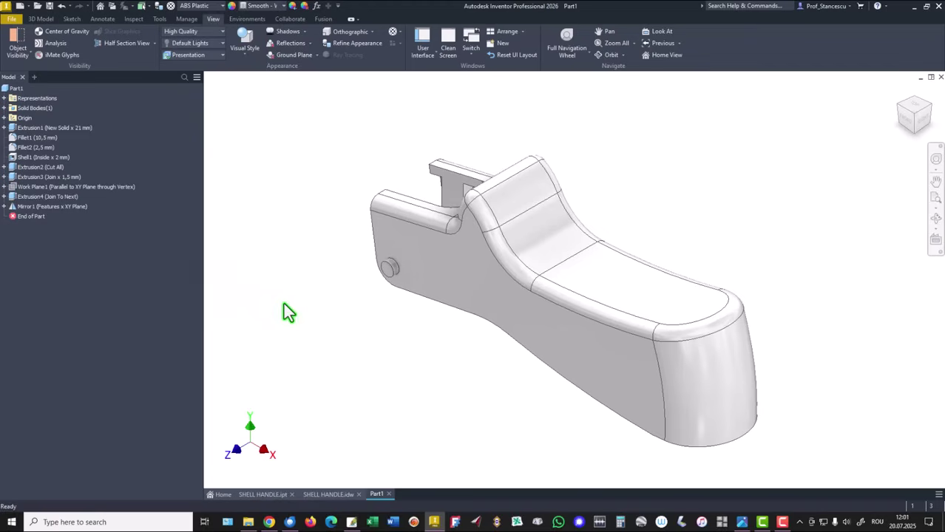
Step: Switch between the SHELL HANDLE part and Part1 tabs, ending on Part1
{"action": "left_click", "coordinate": [268, 494]}
{"action": "left_click", "coordinate": [374, 495]}
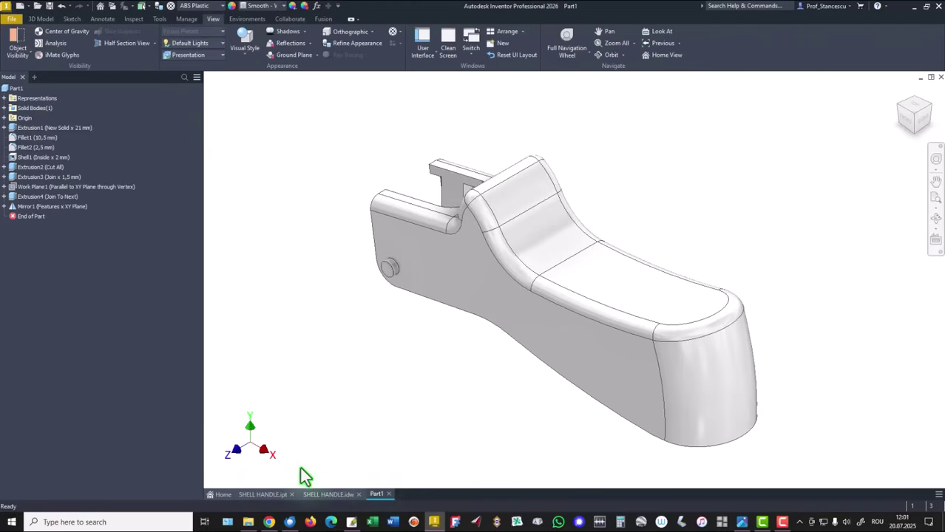
{"action": "left_click", "coordinate": [280, 494]}
{"action": "left_click", "coordinate": [374, 494]}
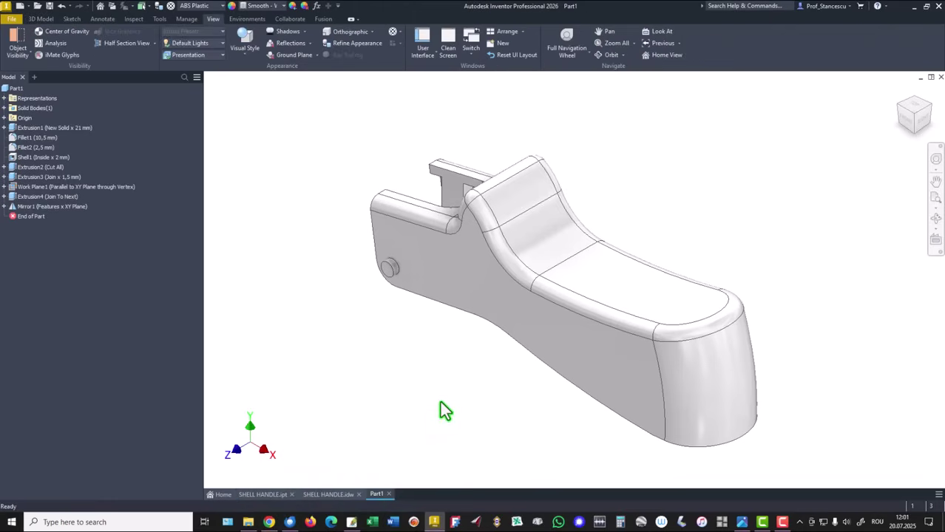